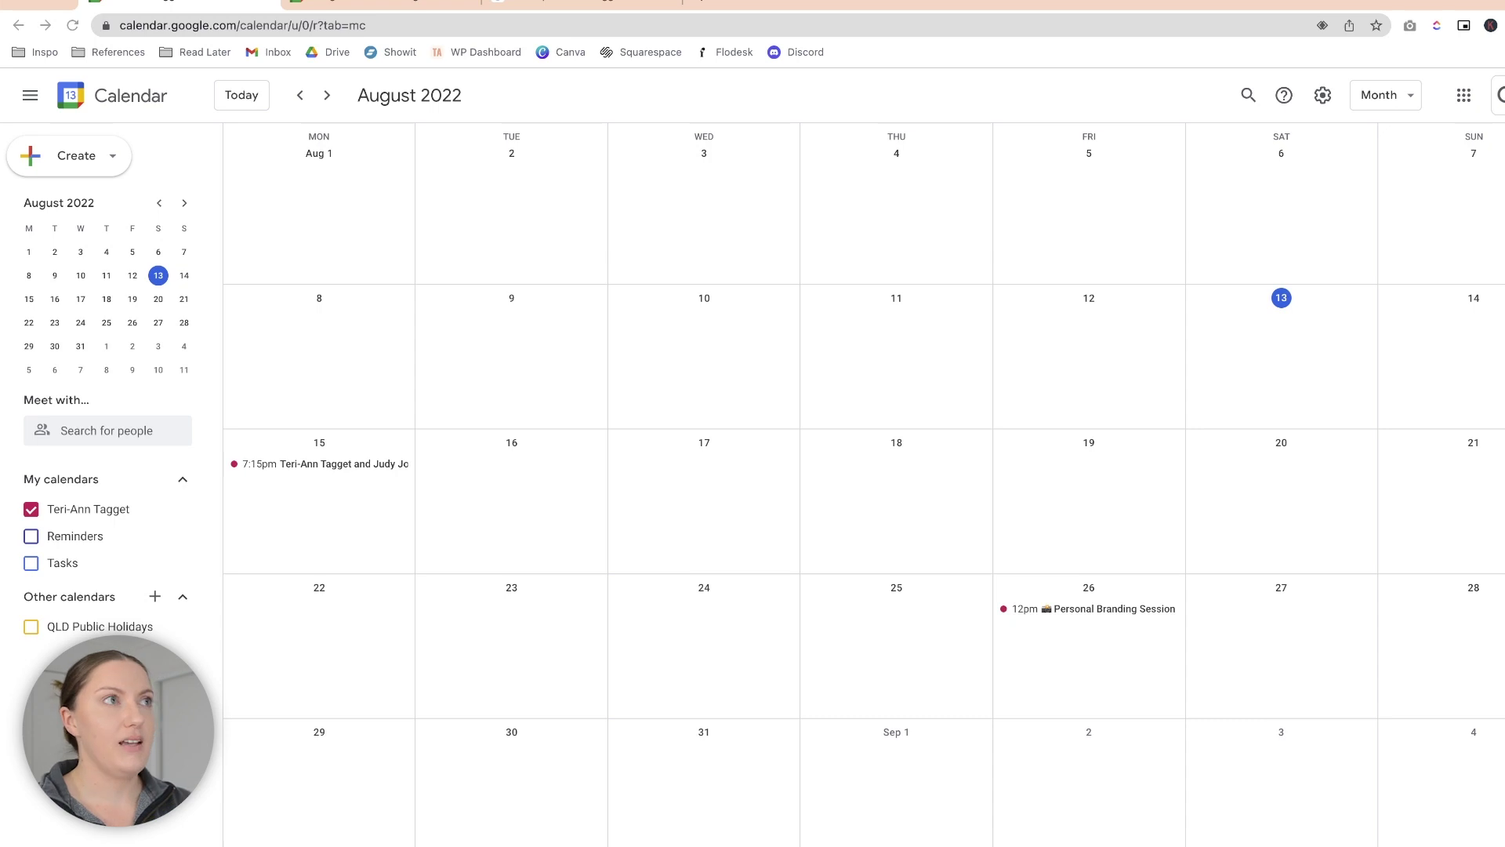
Step: Switch to the second Google Calendar, open the August 19 birthday event's full details, and close them
left_click(351, 1)
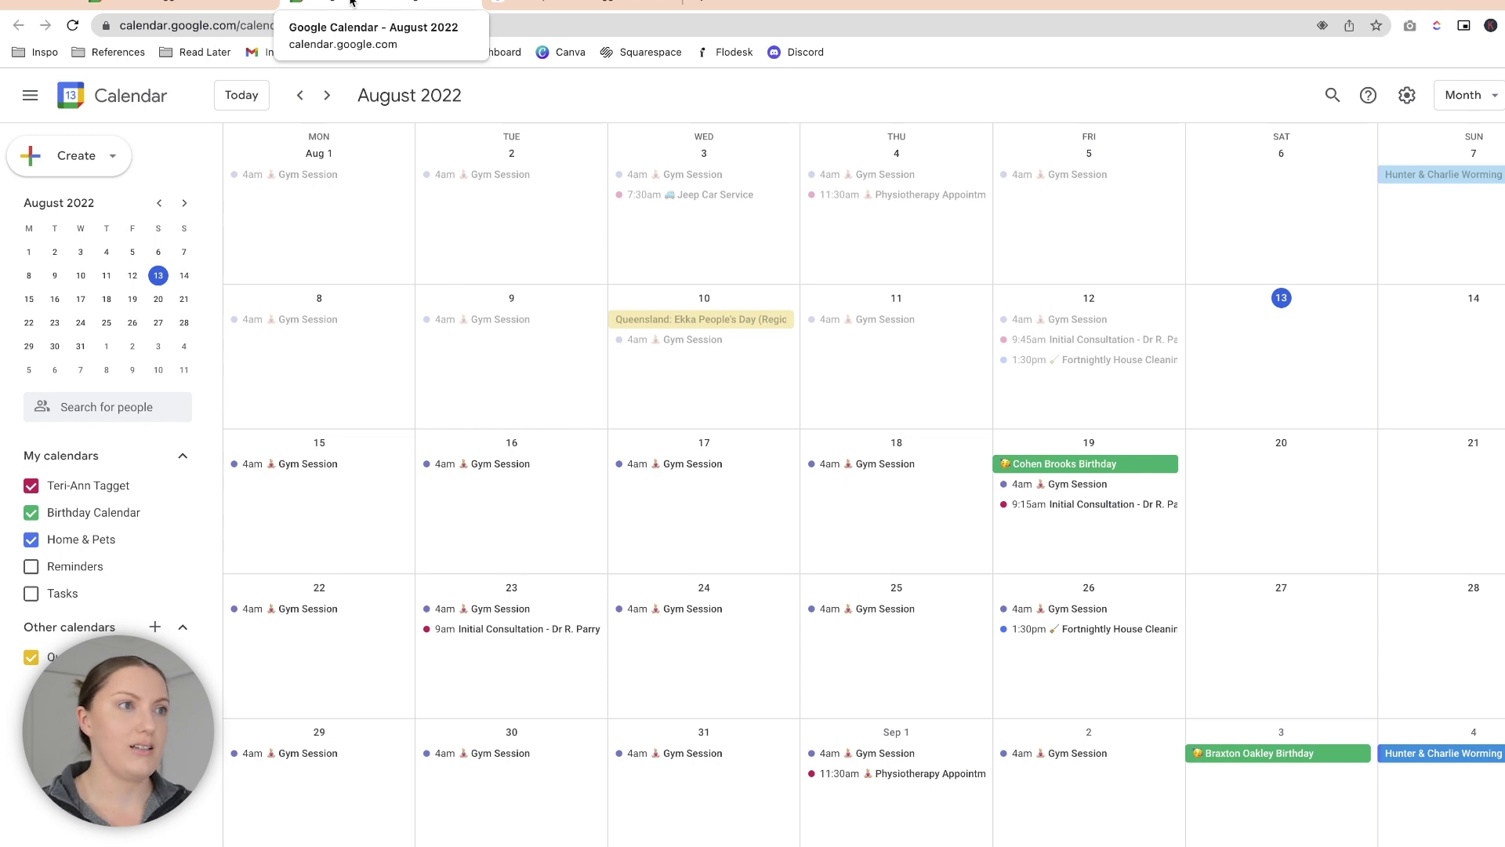
left_click(1082, 464)
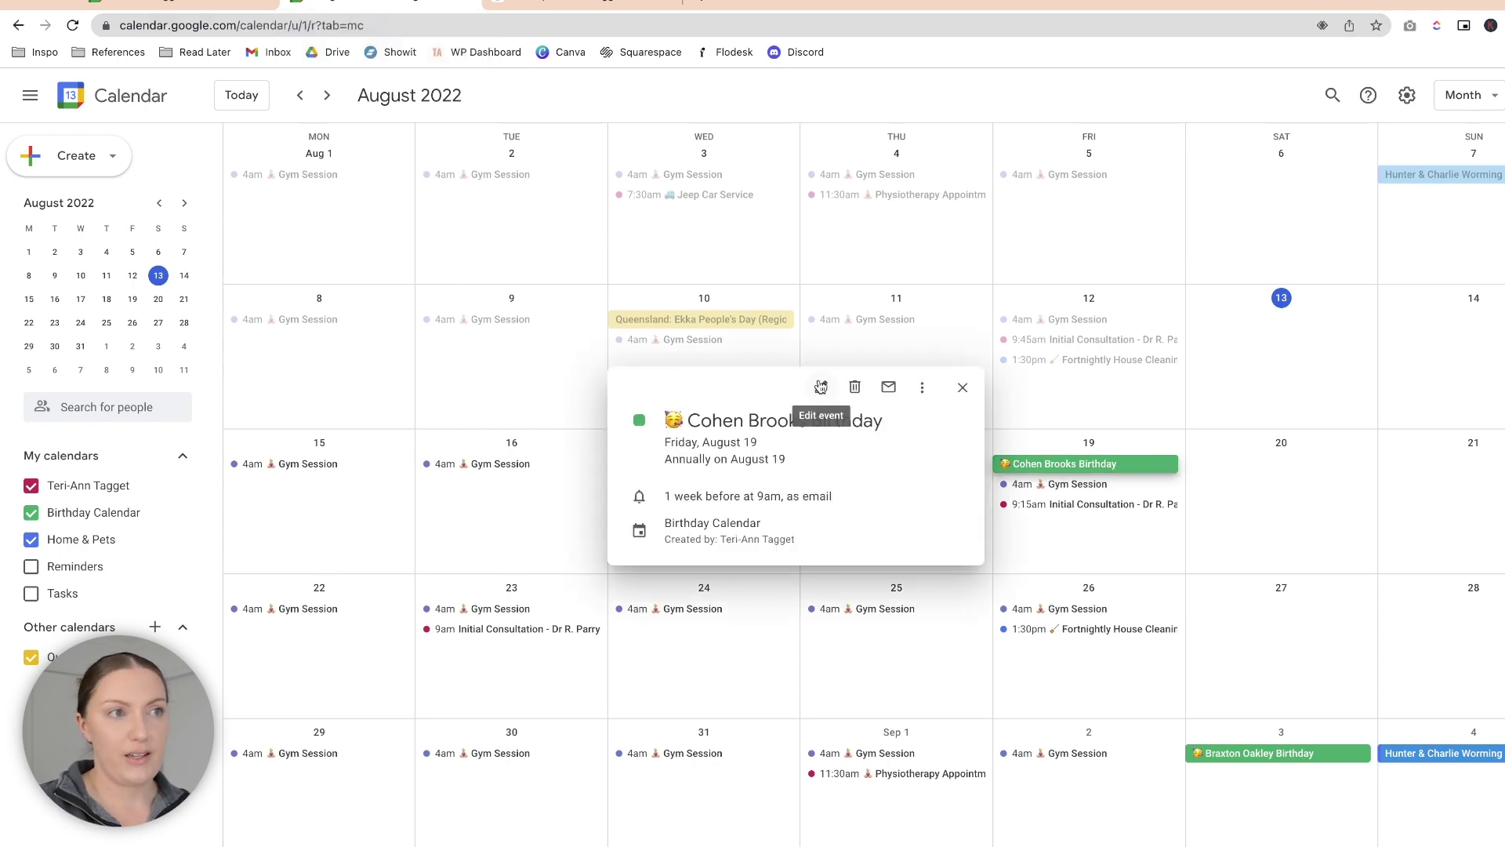
left_click(821, 387)
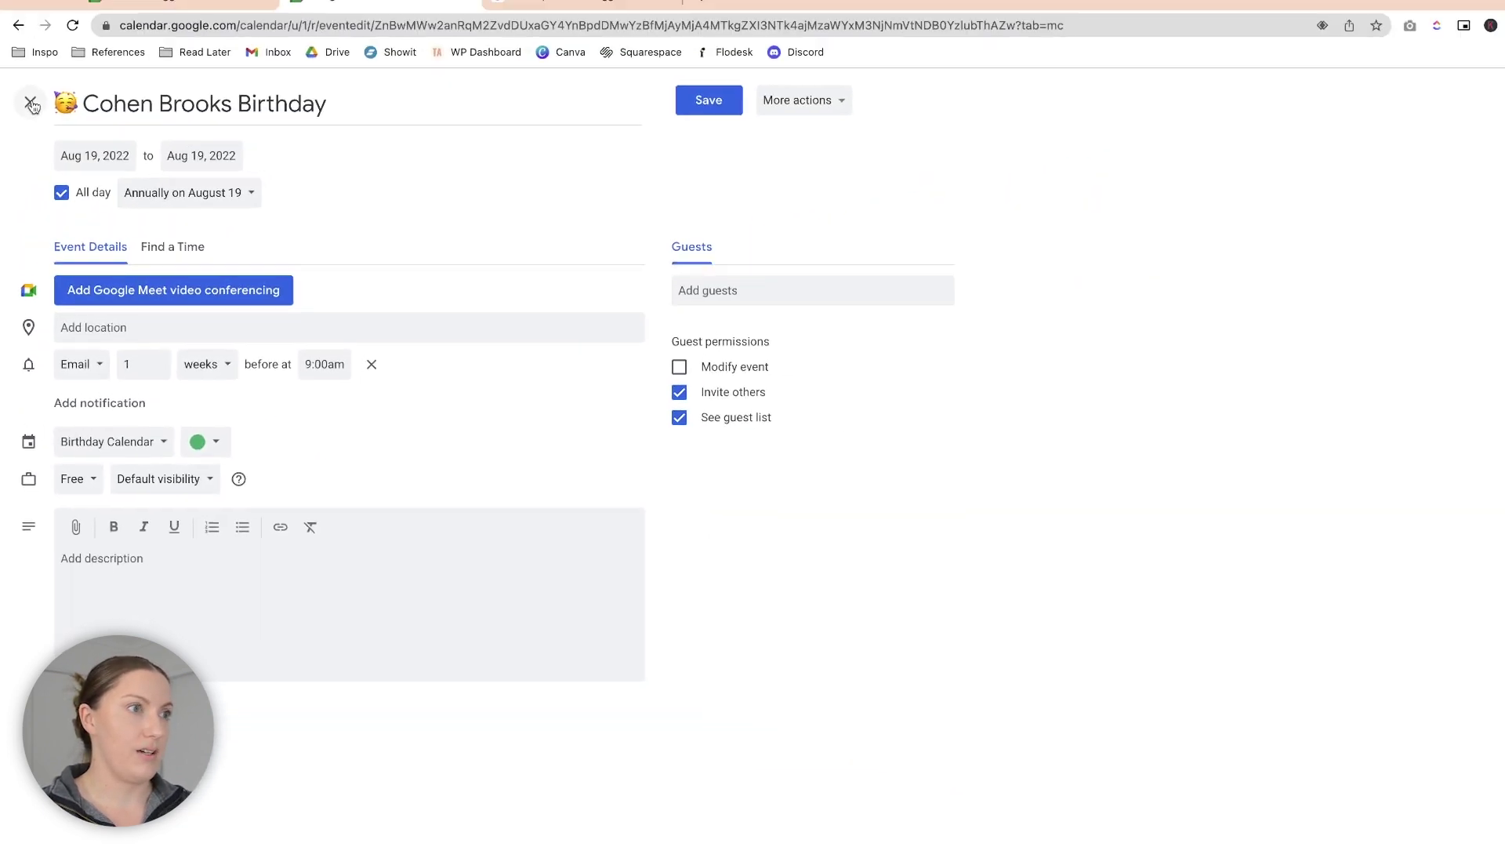
left_click(31, 103)
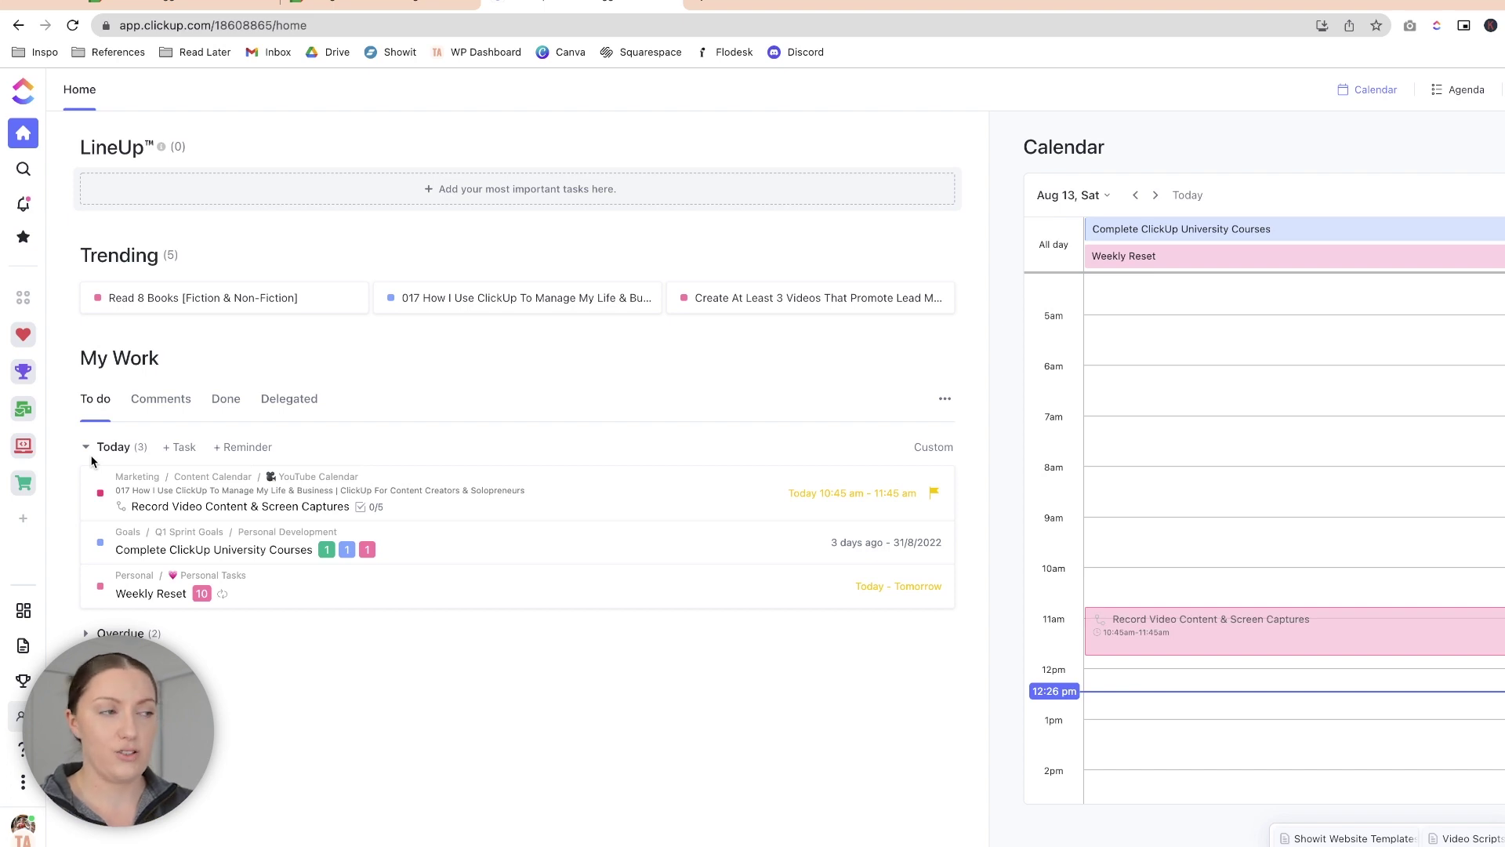
Step: Expand the Overdue and Next groups in the My Work to-do list, review their tasks, and collapse Next
left_click(86, 634)
scroll(518, 479, "down", 1)
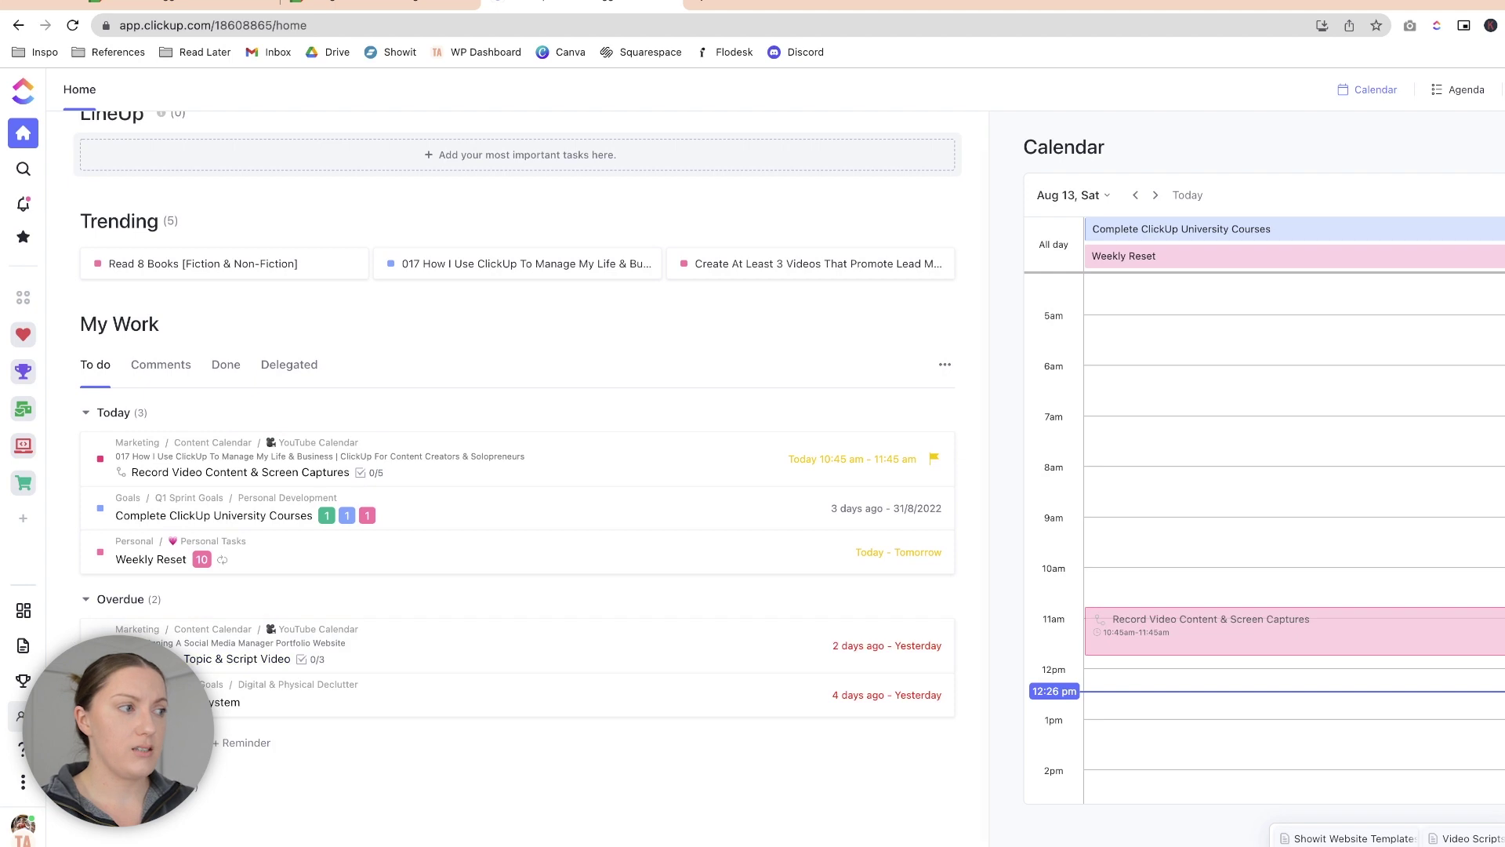
scroll(518, 478, "down", 5)
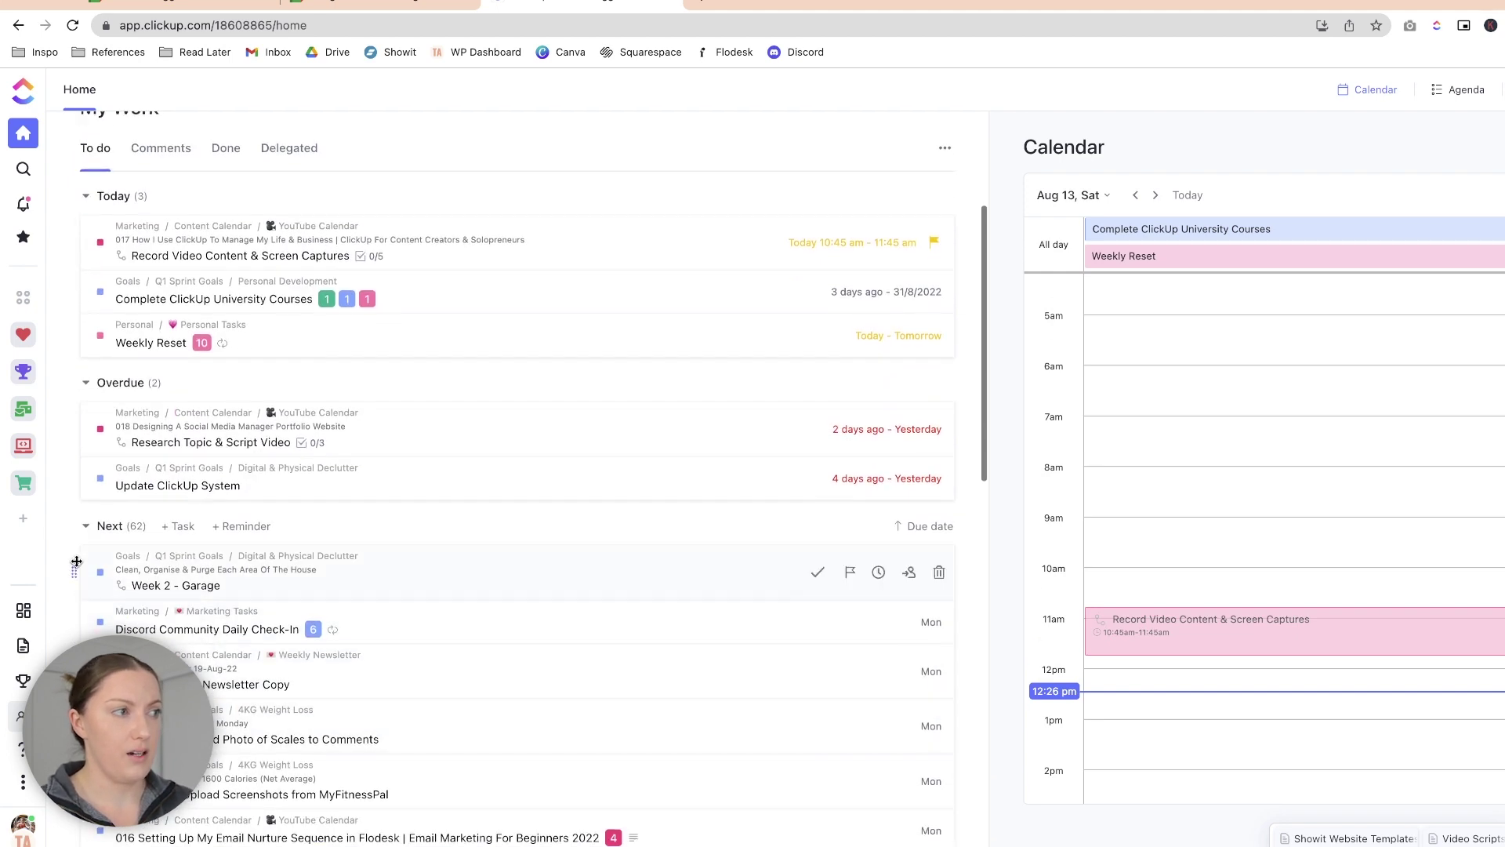
left_click(86, 530)
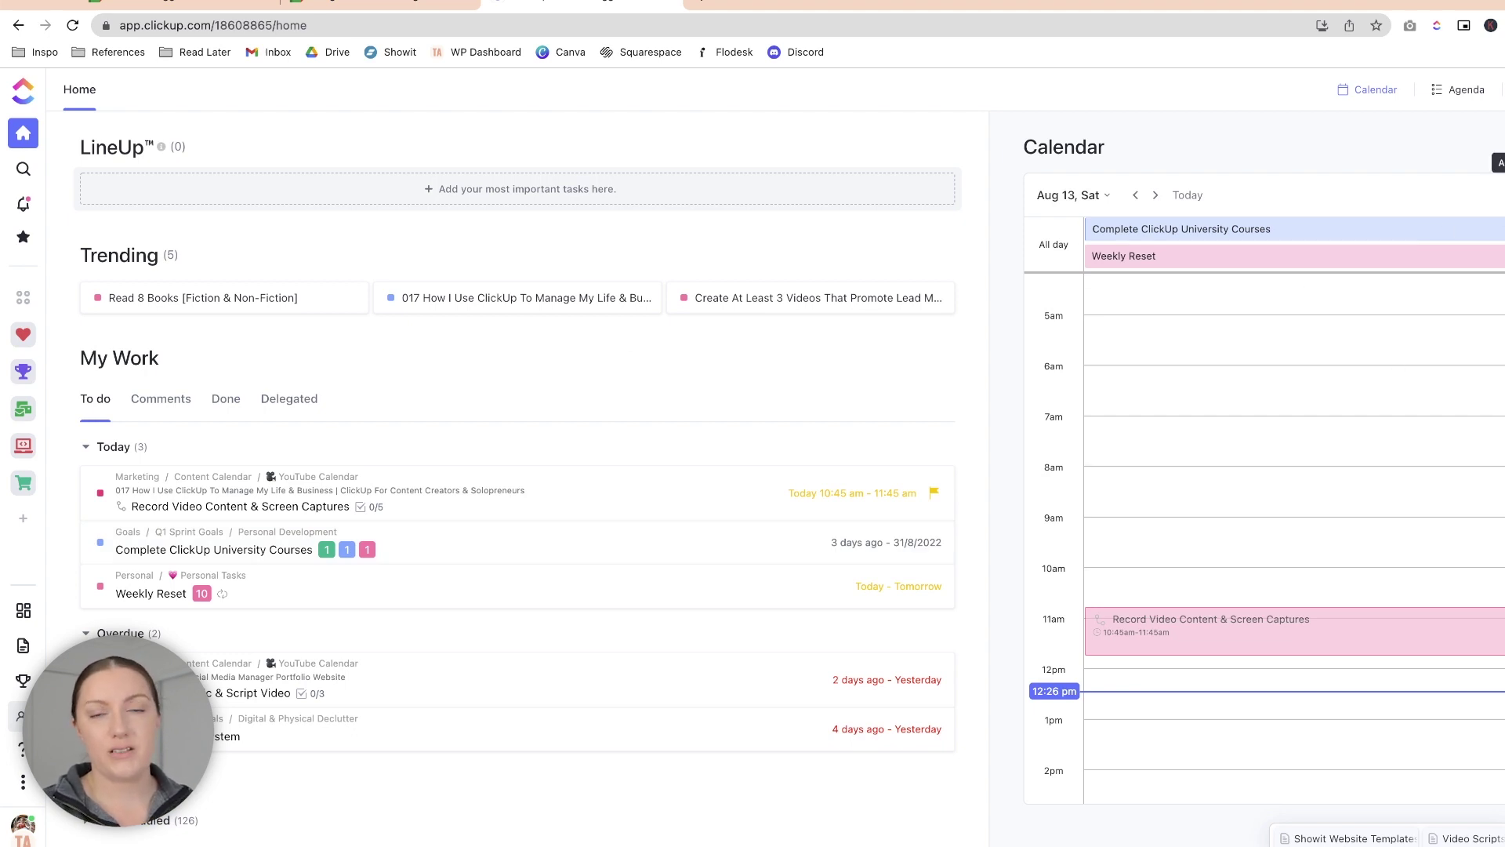
Step: View the linked calendars on the Home calendar and look through the schedule for Friday, August 12
left_click(1500, 193)
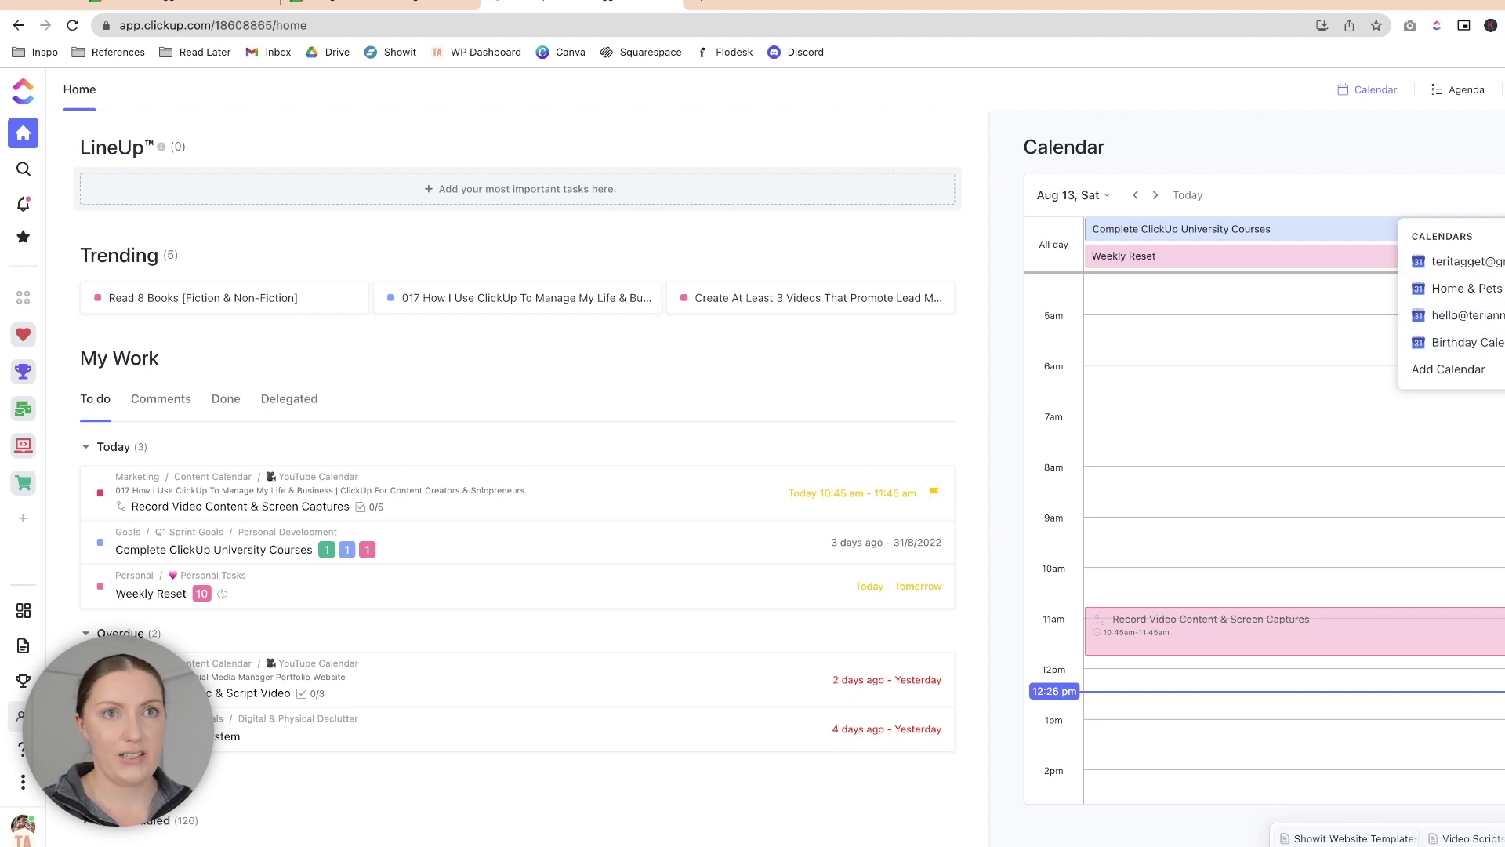
key("Escape")
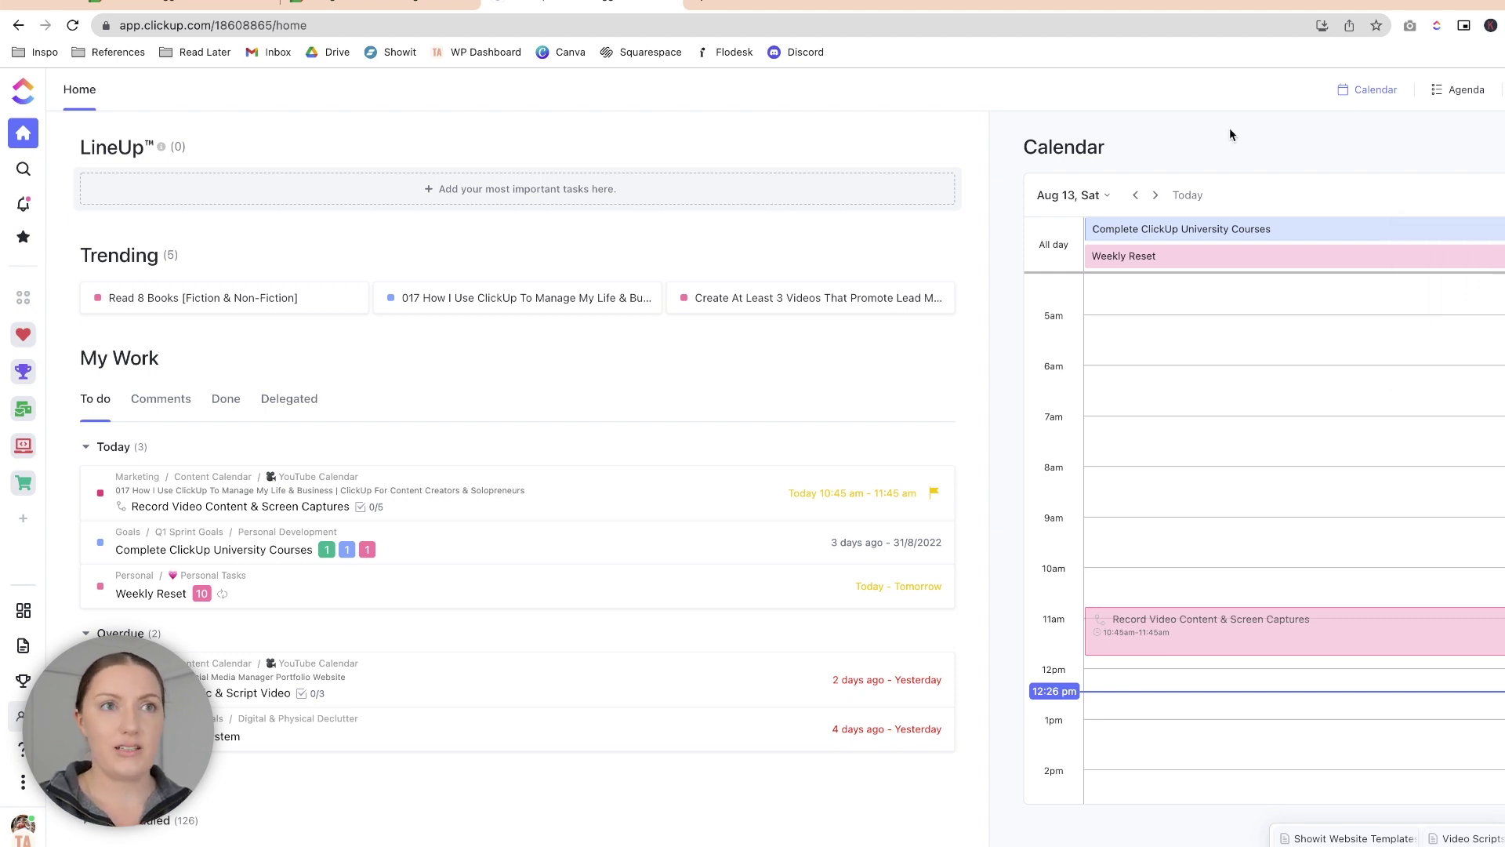
left_click(1137, 196)
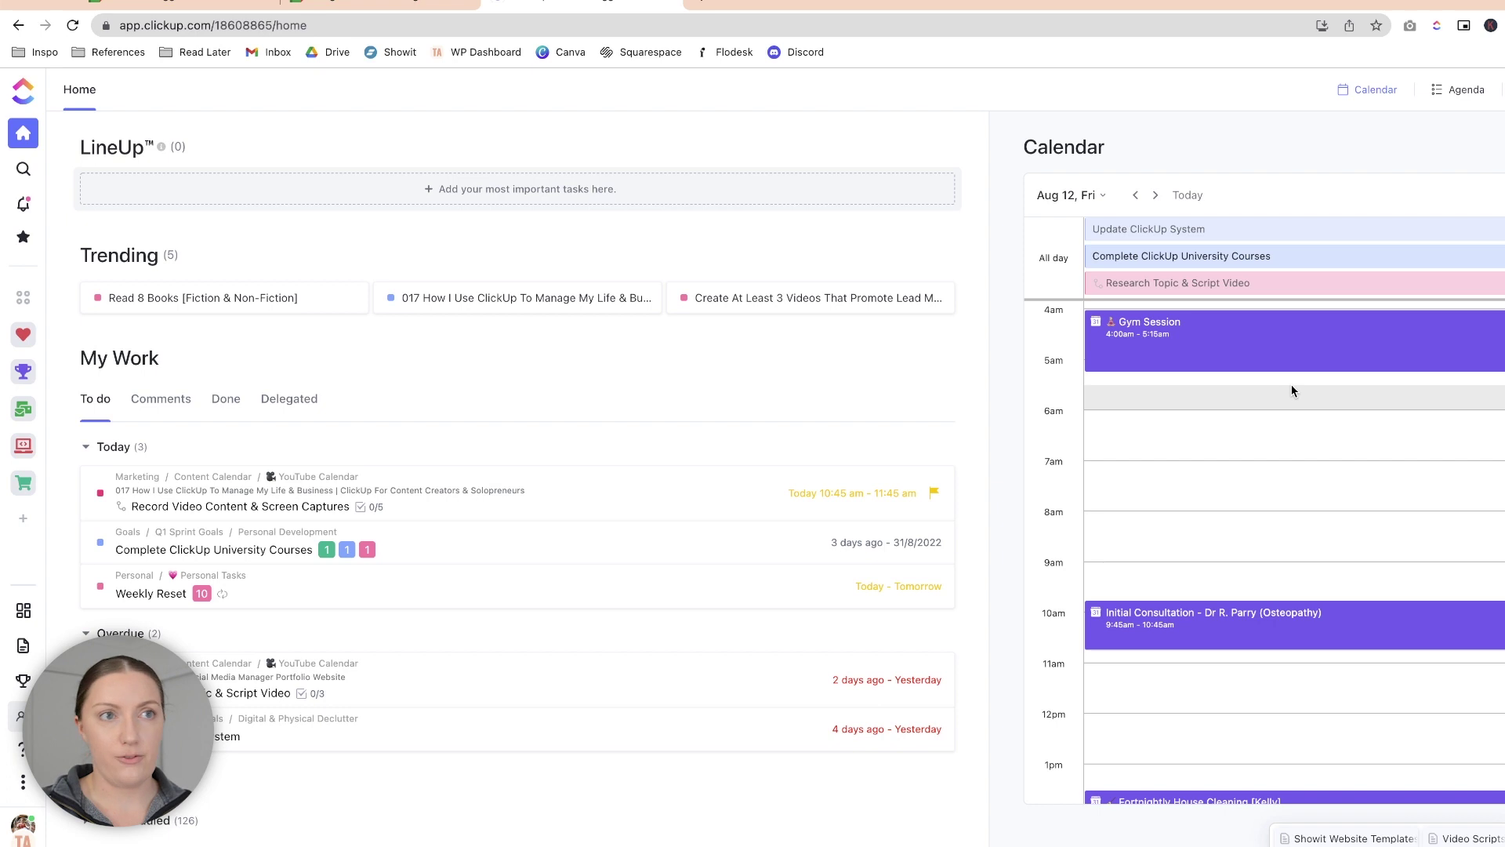
scroll(1293, 390, "down", 3)
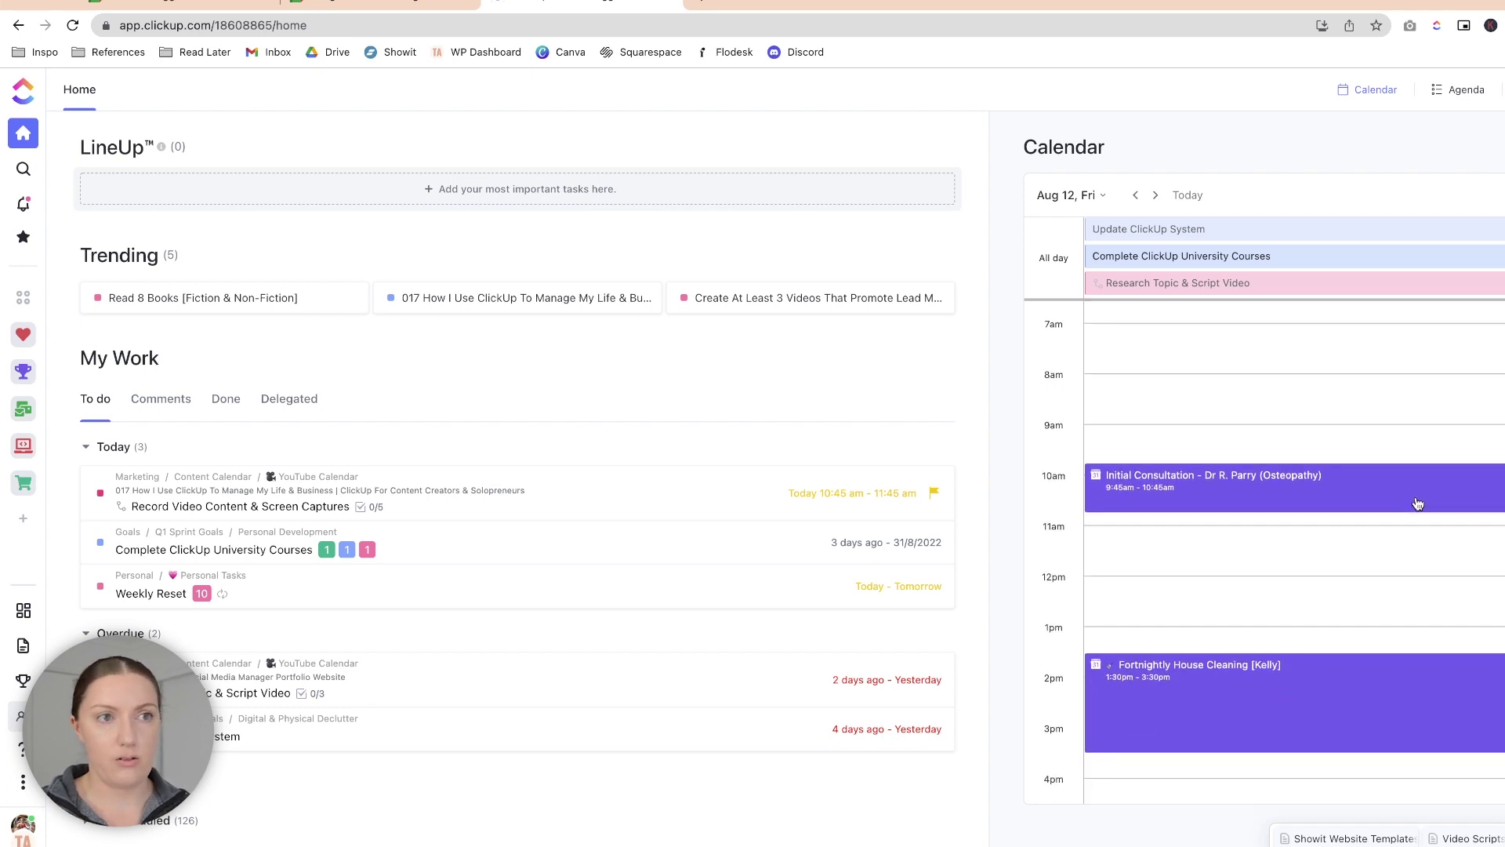
scroll(1408, 498, "down", 2)
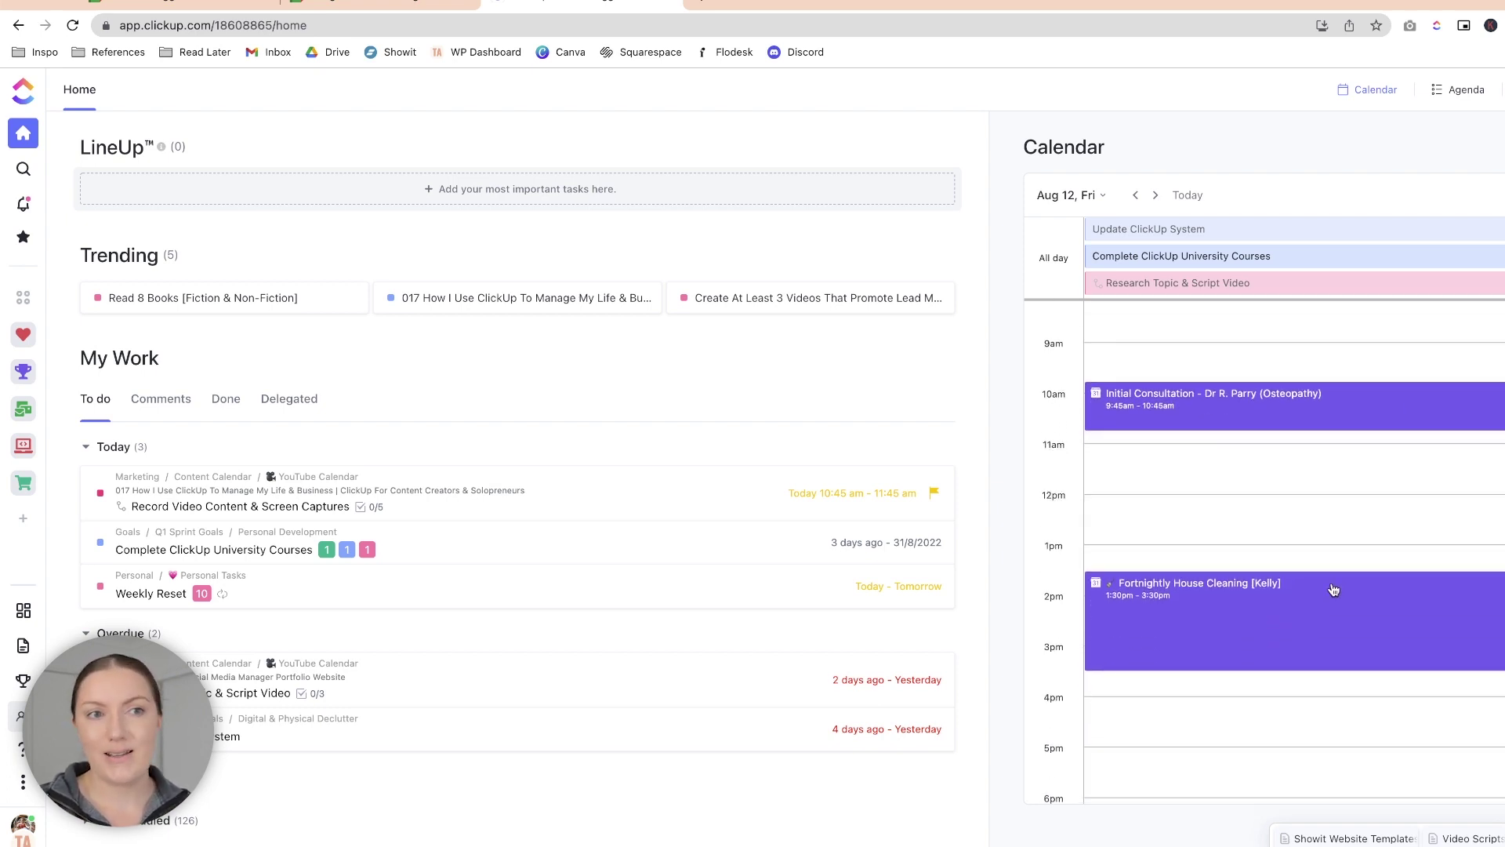
scroll(1334, 589, "up", 5)
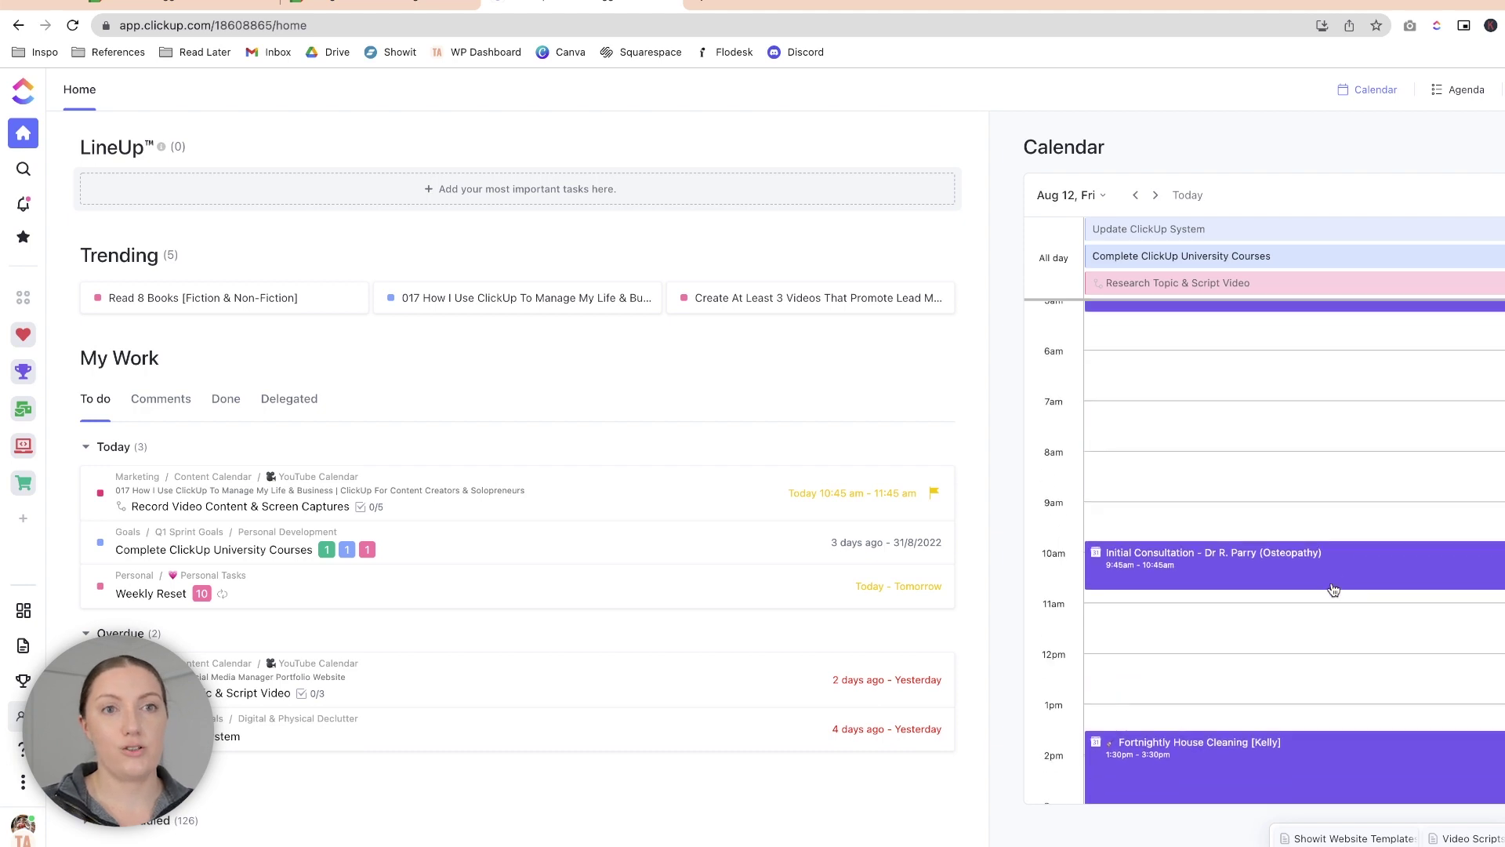
scroll(1334, 589, "up", 1)
scroll(1332, 585, "down", 2)
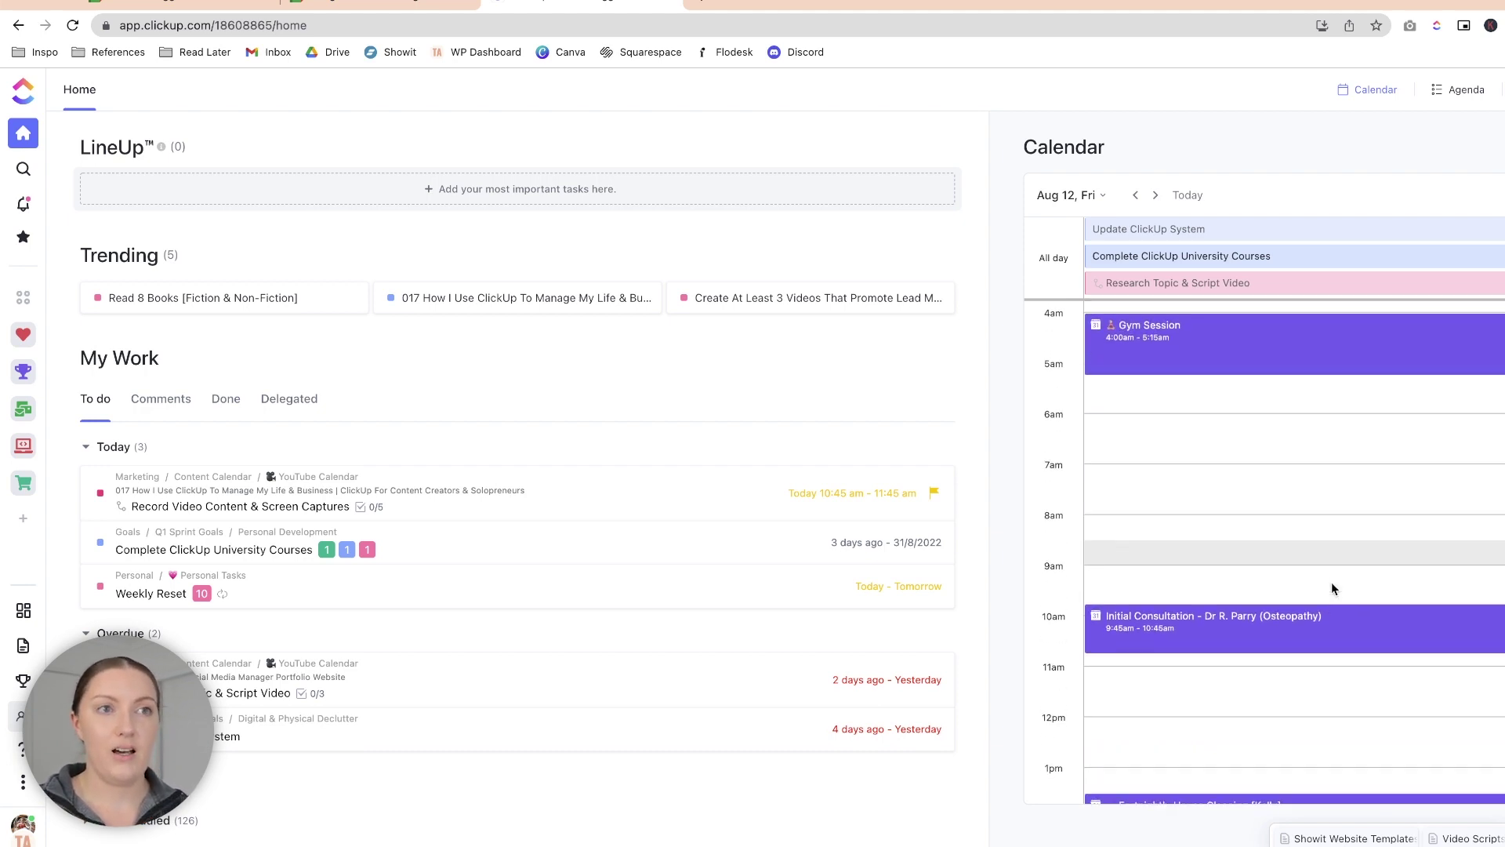
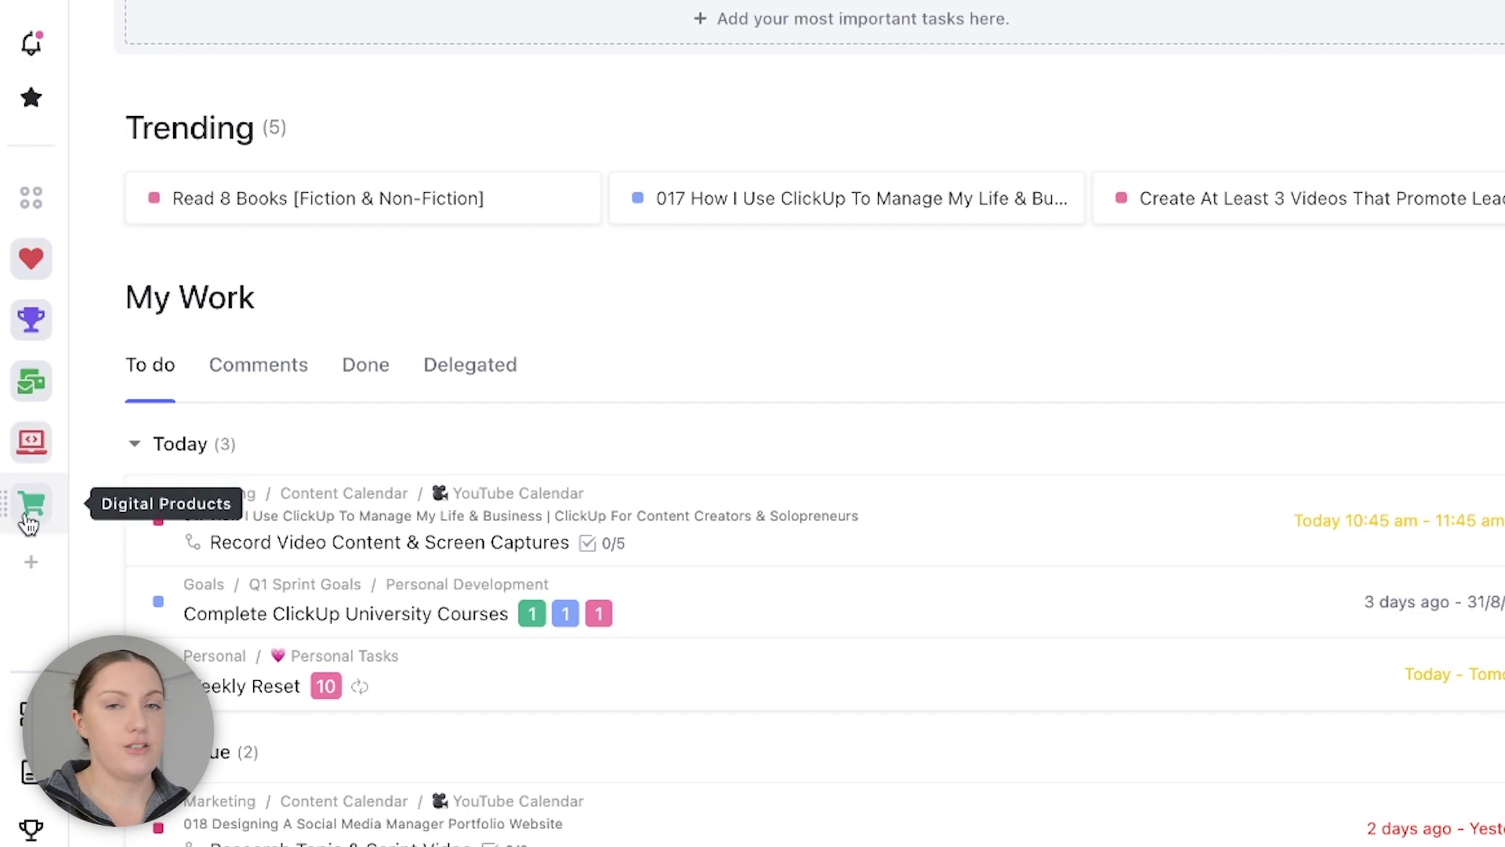
Step: Open Personal Tasks in the Personal space and check the due date recurrence of Quarterly Deep Cleaning Schedule
left_click(40, 262)
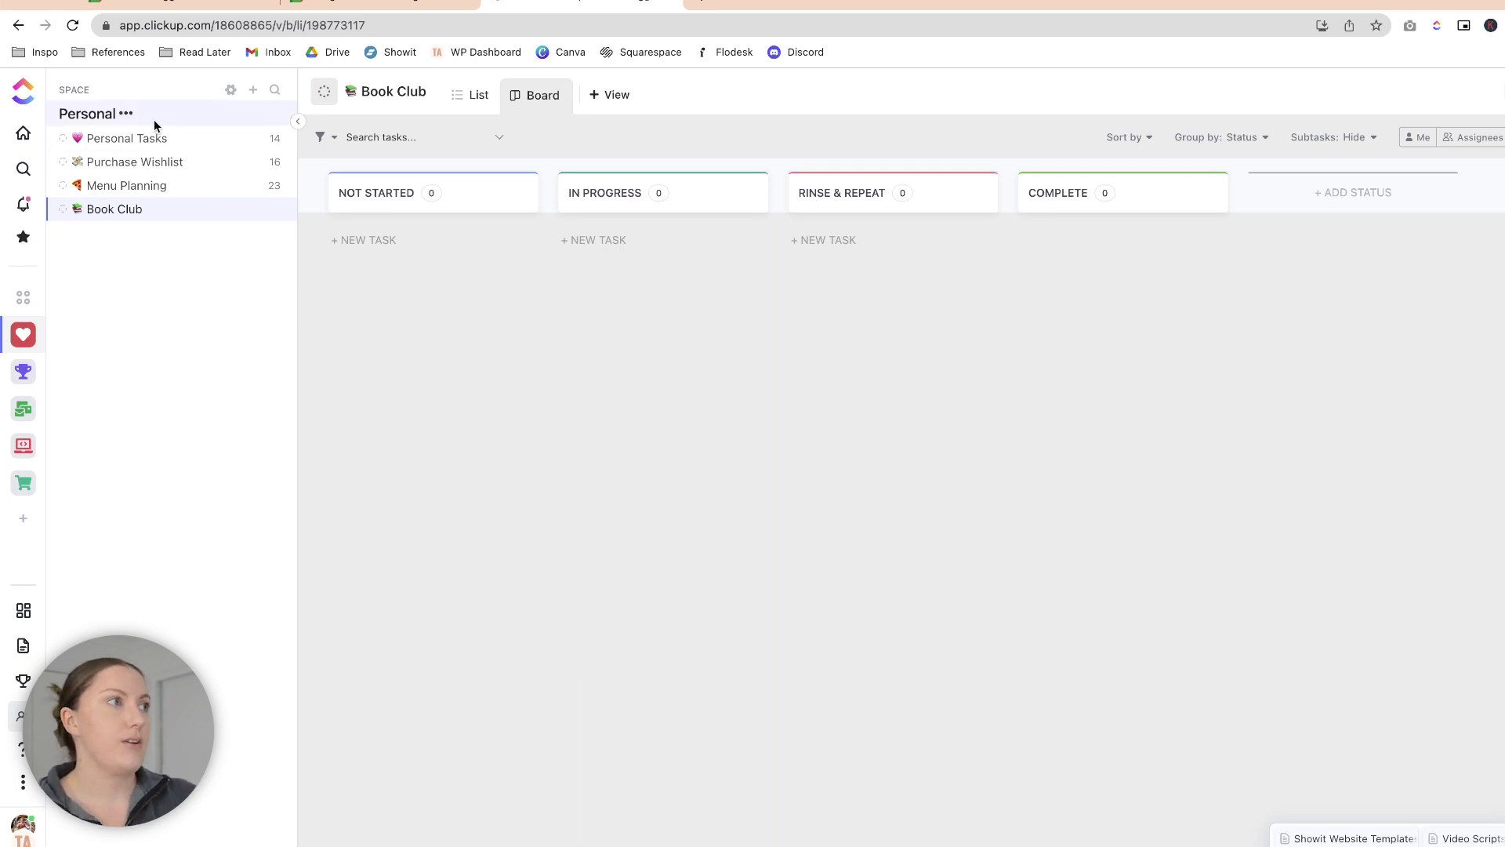
left_click(149, 144)
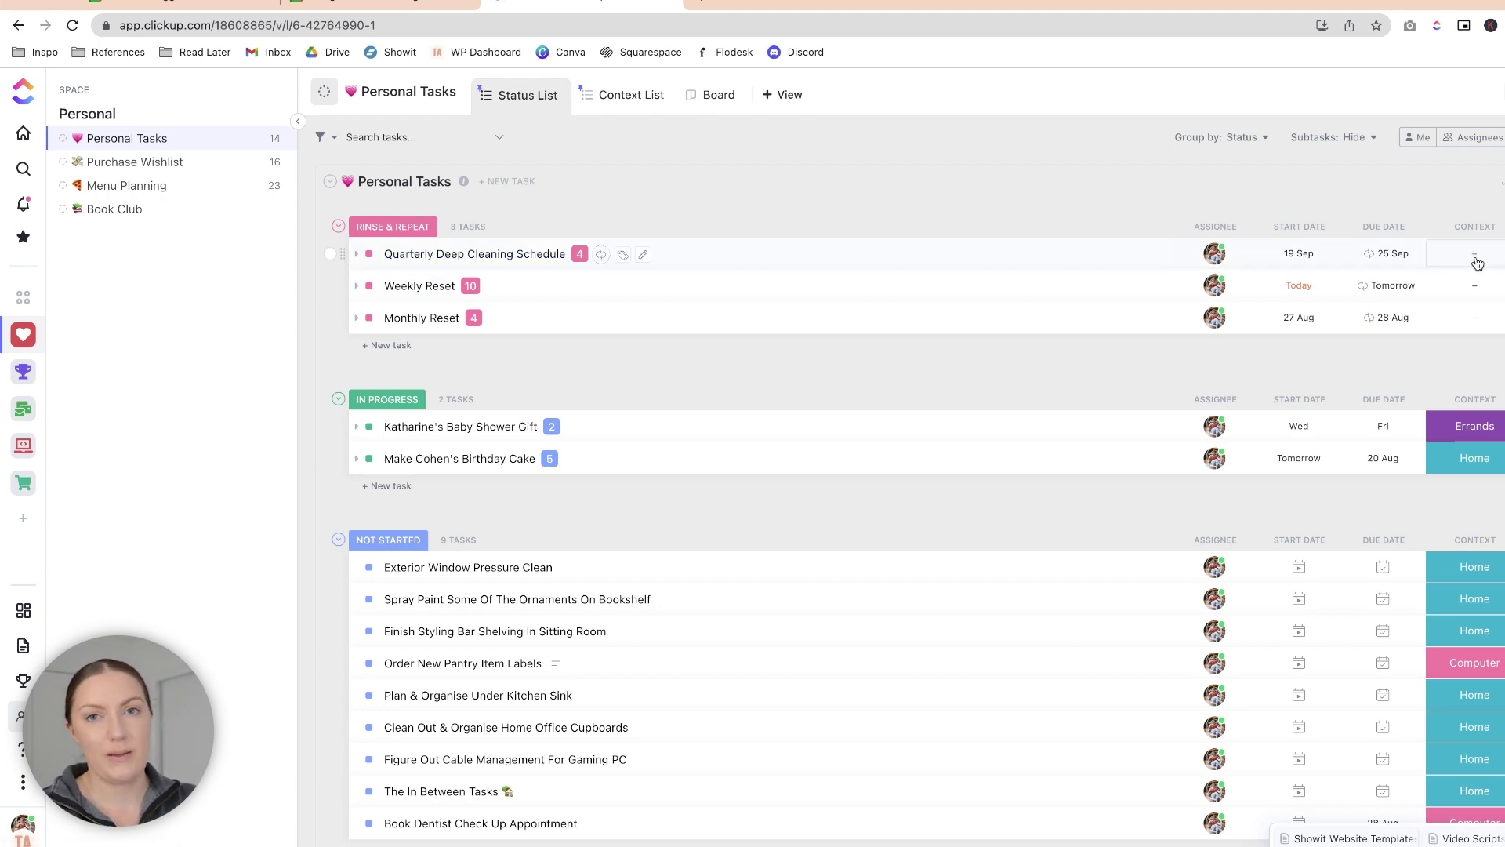
left_click(1388, 254)
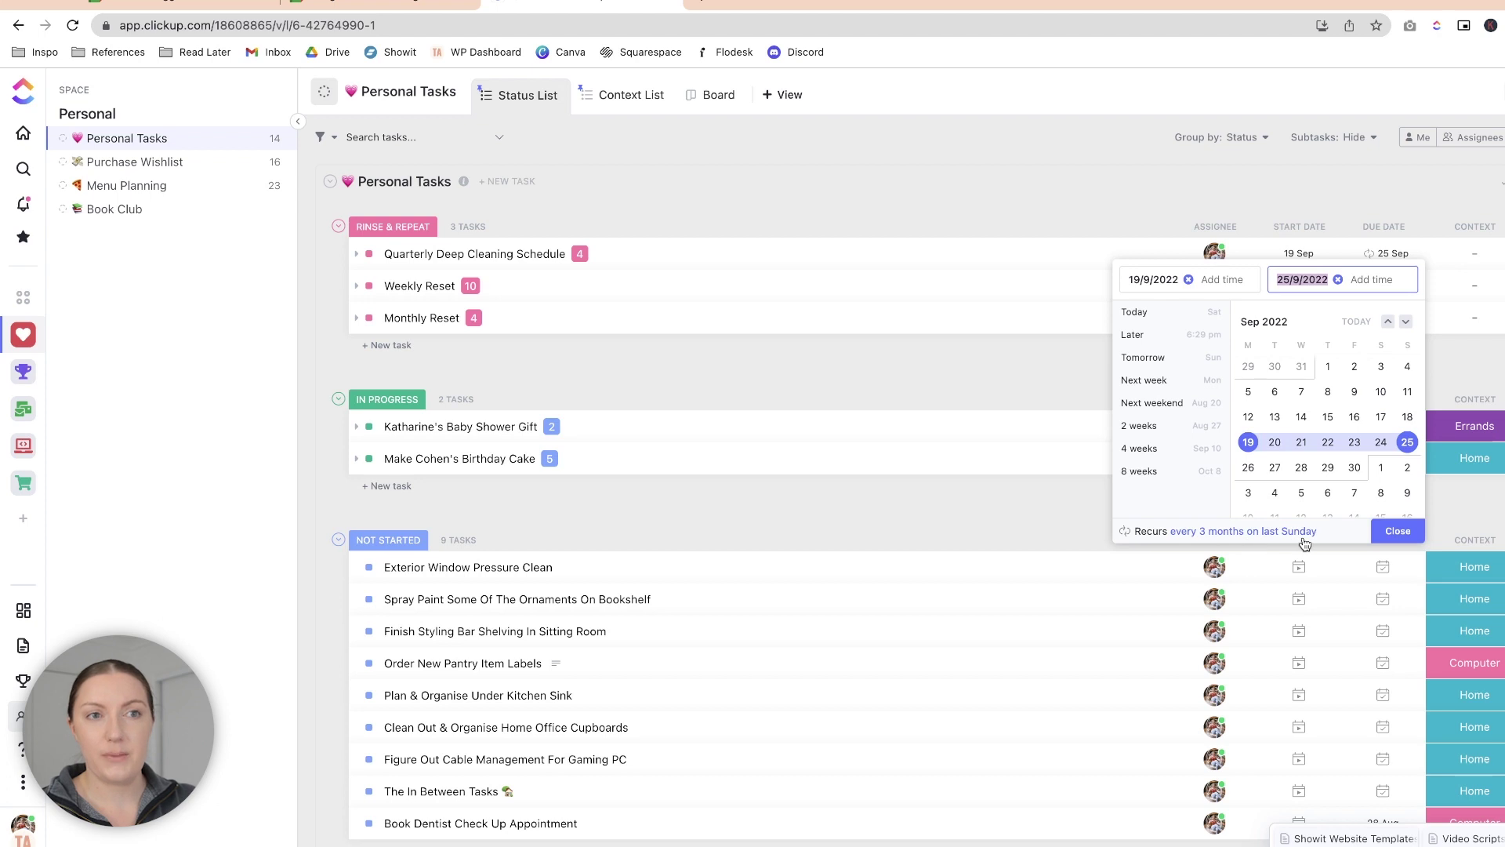
left_click(1398, 531)
scroll(356, 314, "down", 2)
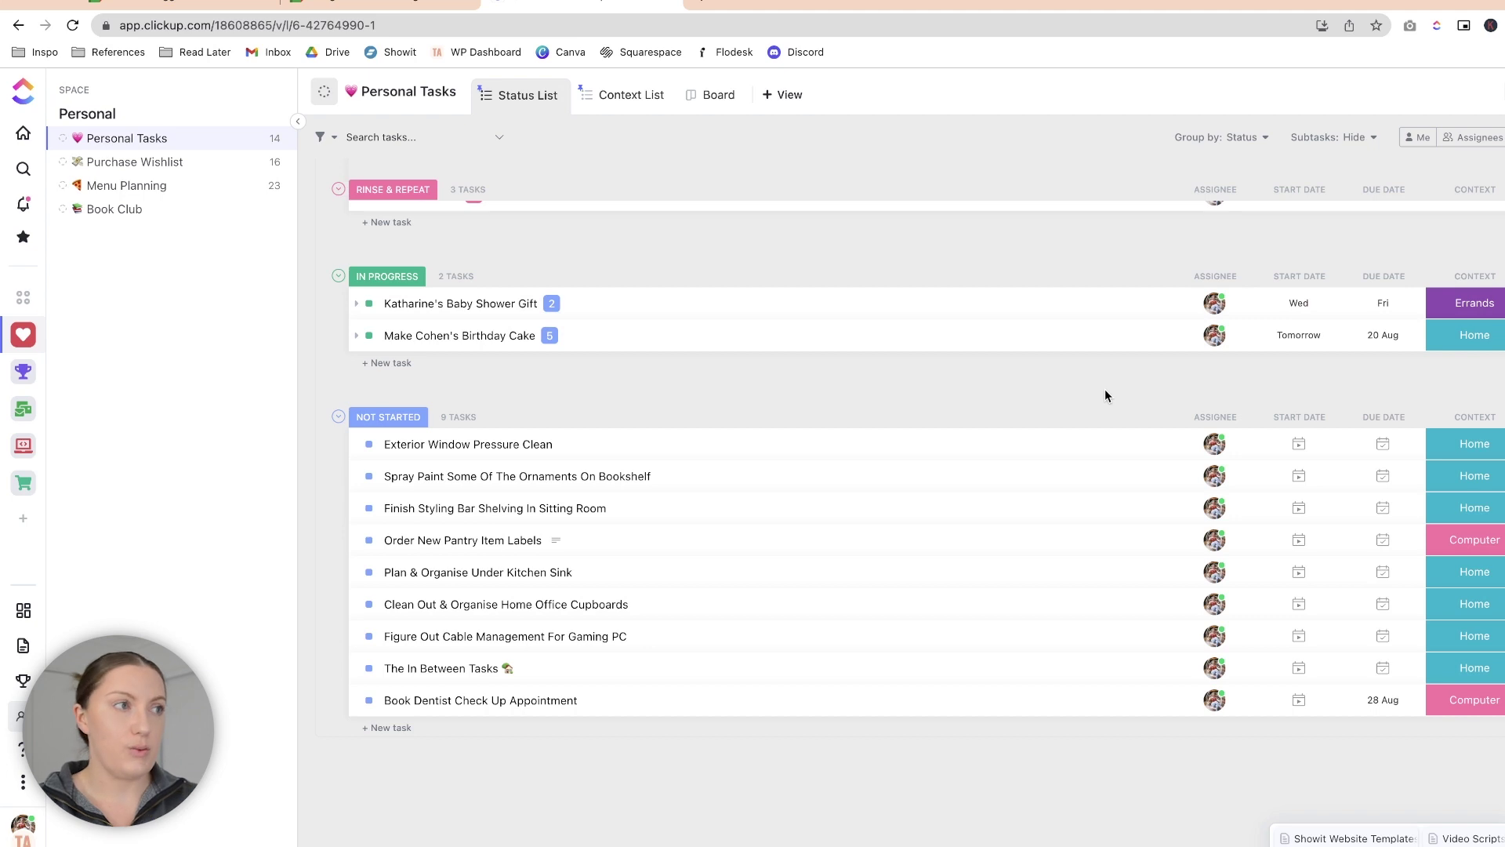
Step: Browse the Personal space's Purchase Wishlist, the Menu Planning board grouped by protein, and the Book Club list
left_click(123, 165)
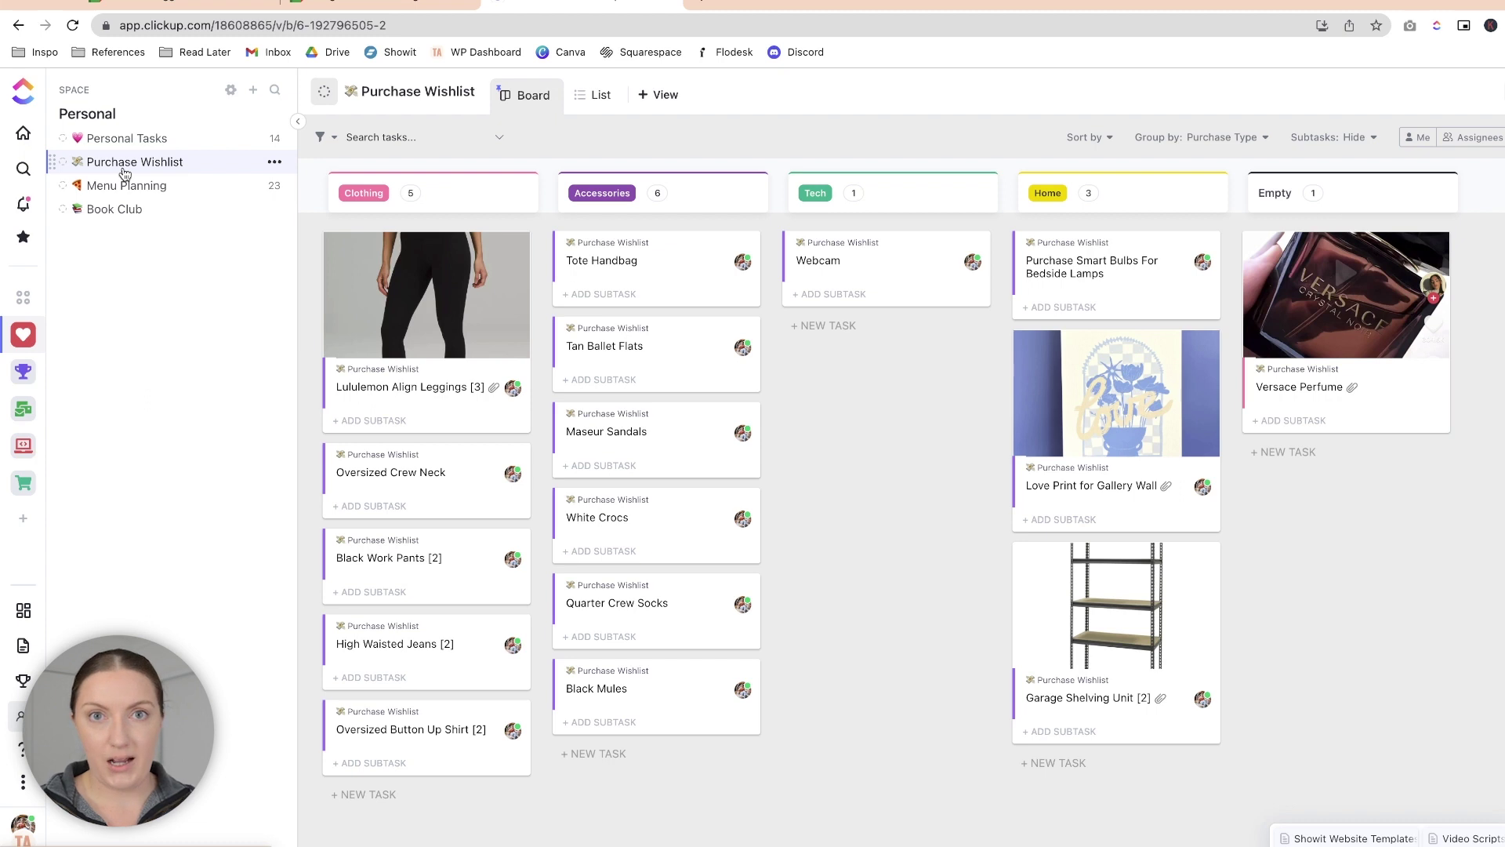
left_click(127, 186)
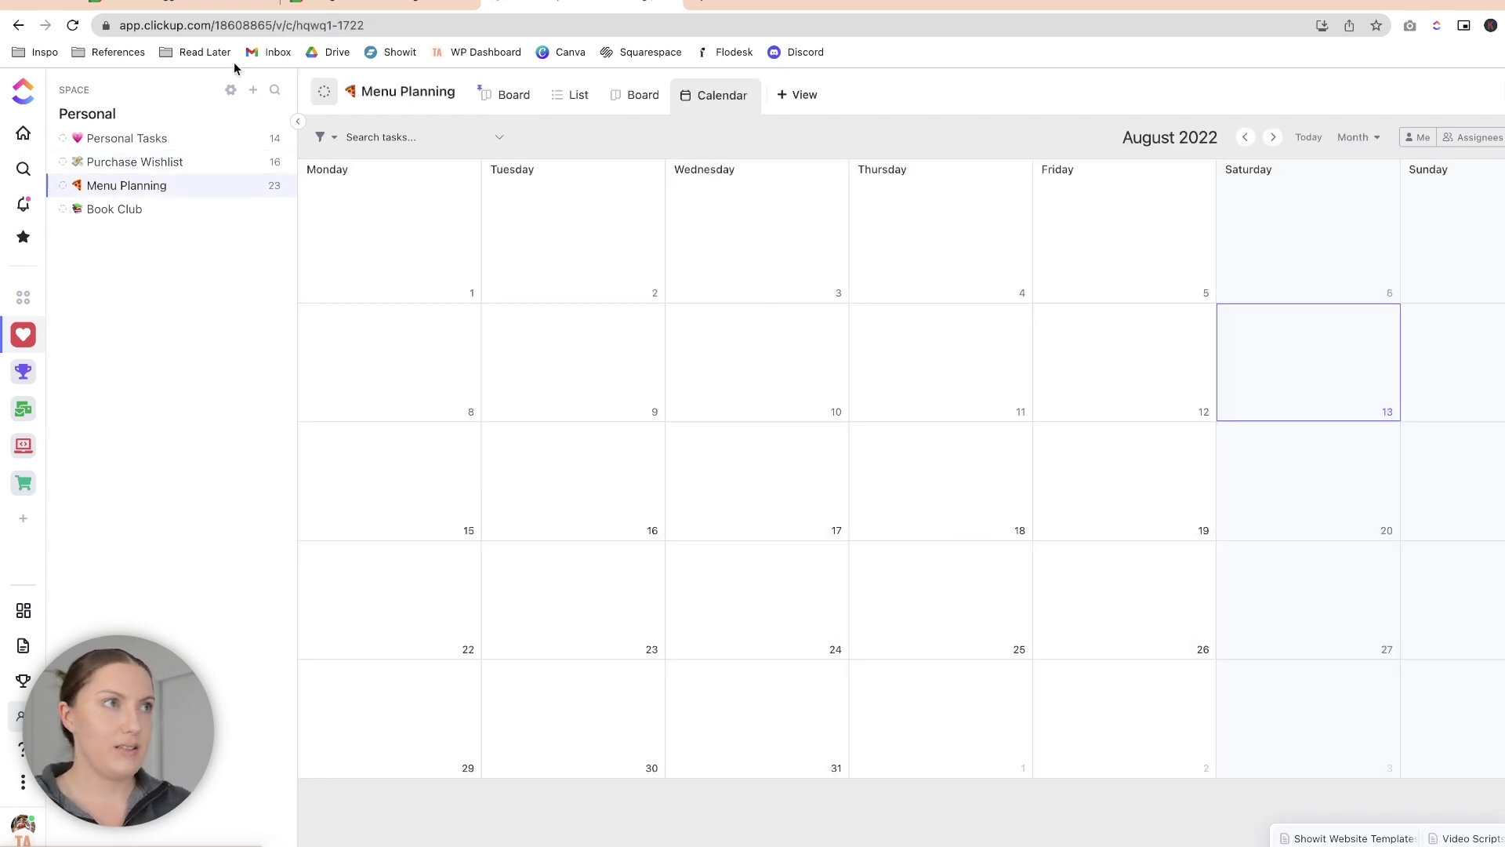
left_click(514, 95)
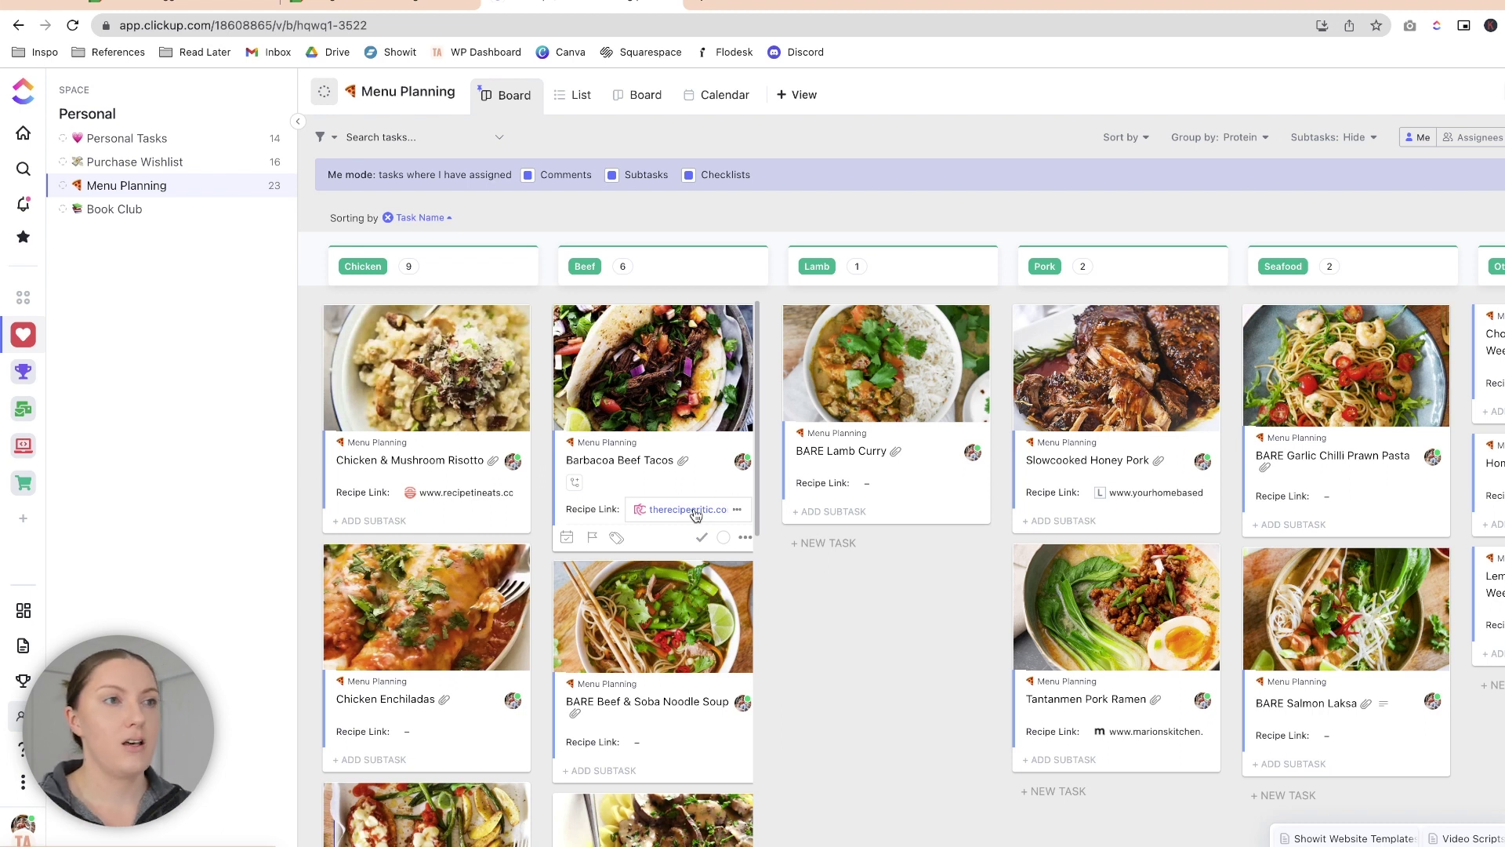
left_click(131, 218)
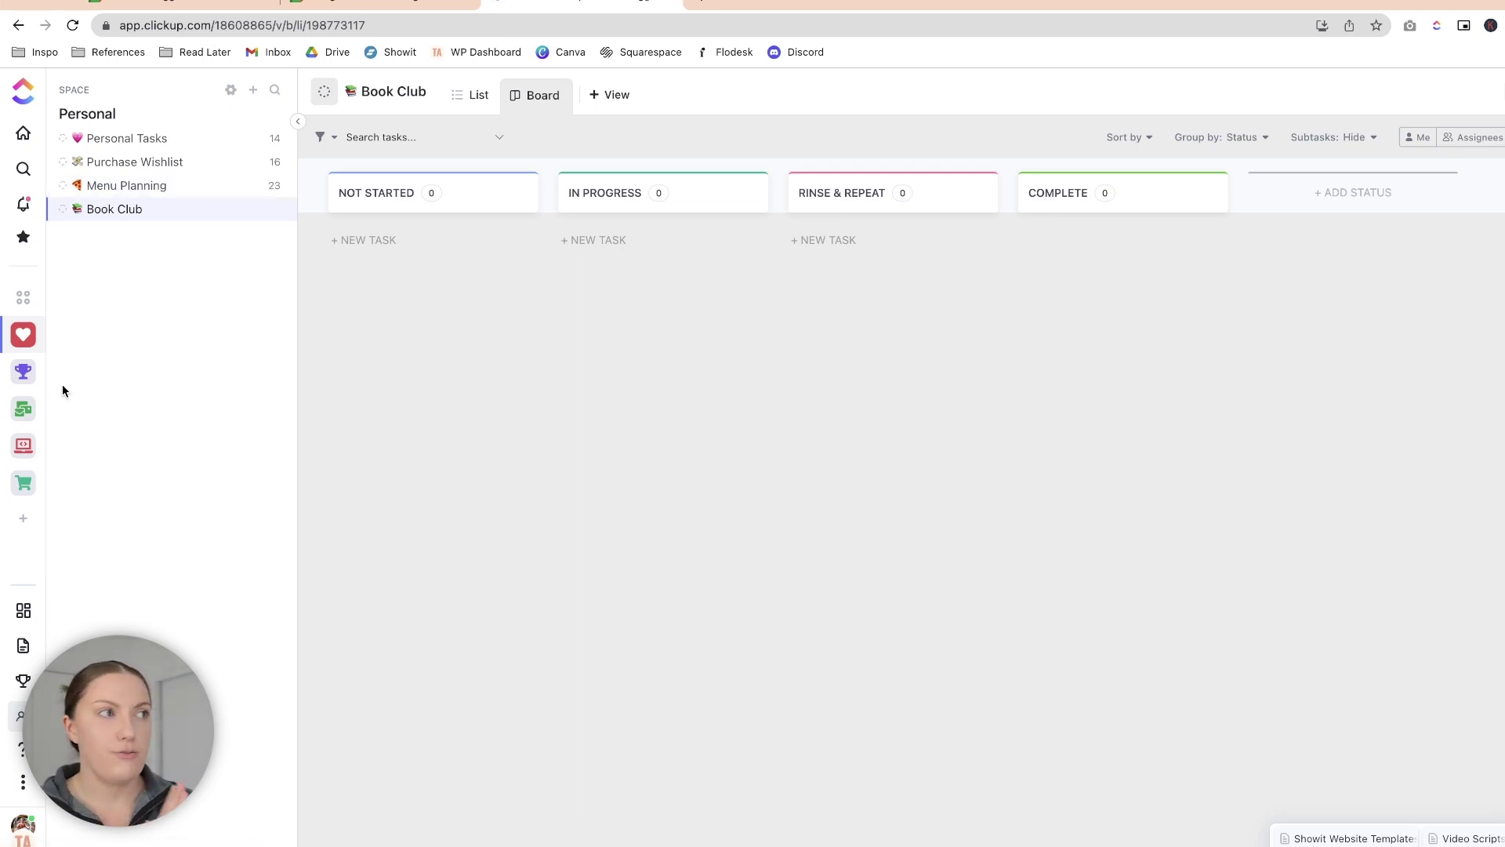
Step: Open the Q1 Sprint Goals folder in the Goals space and review the outcomes and tasks of each goal
left_click(23, 372)
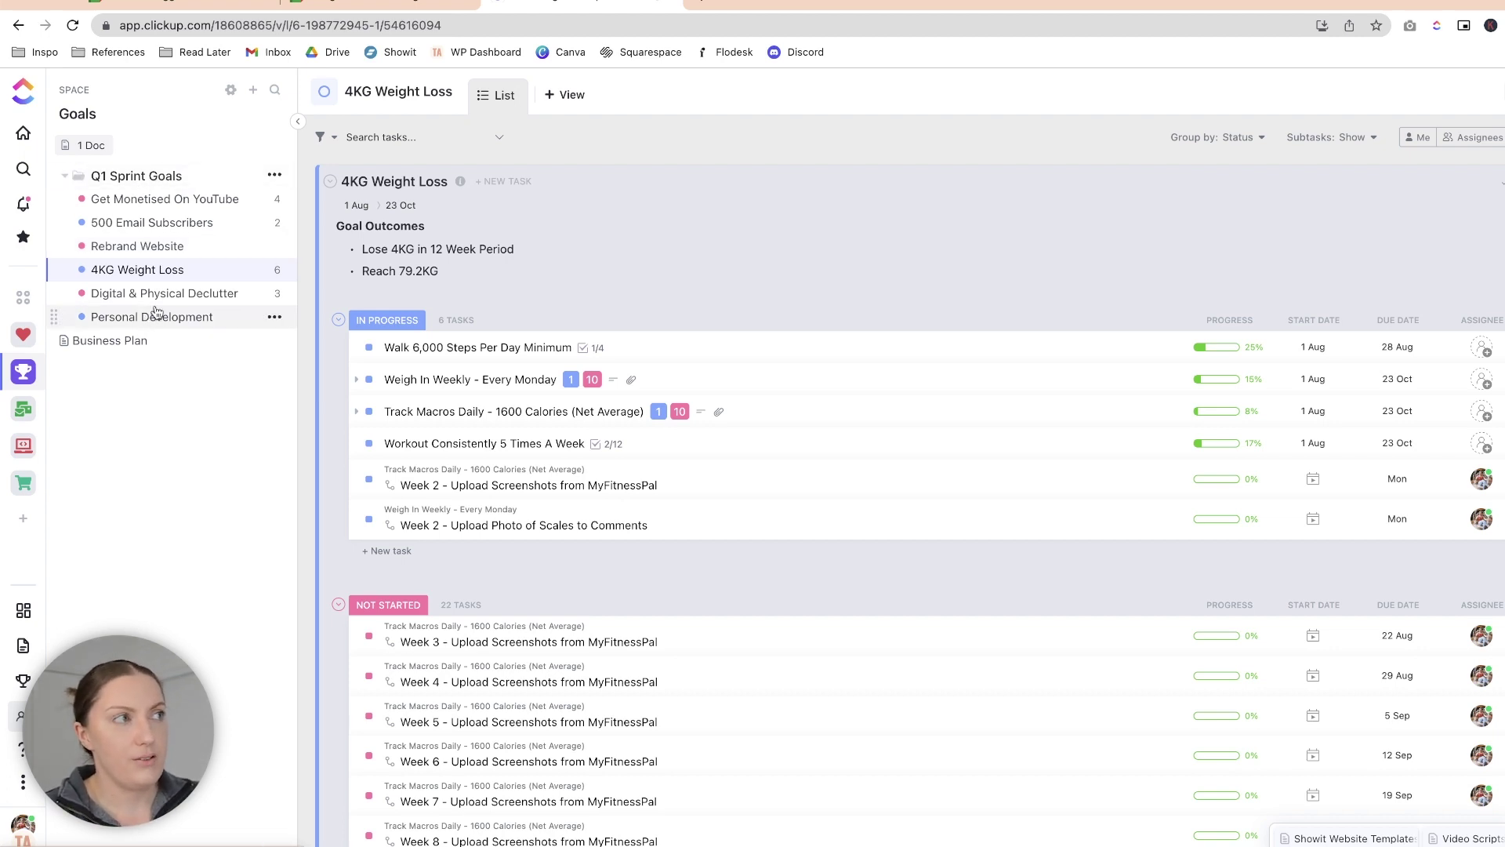
left_click(149, 186)
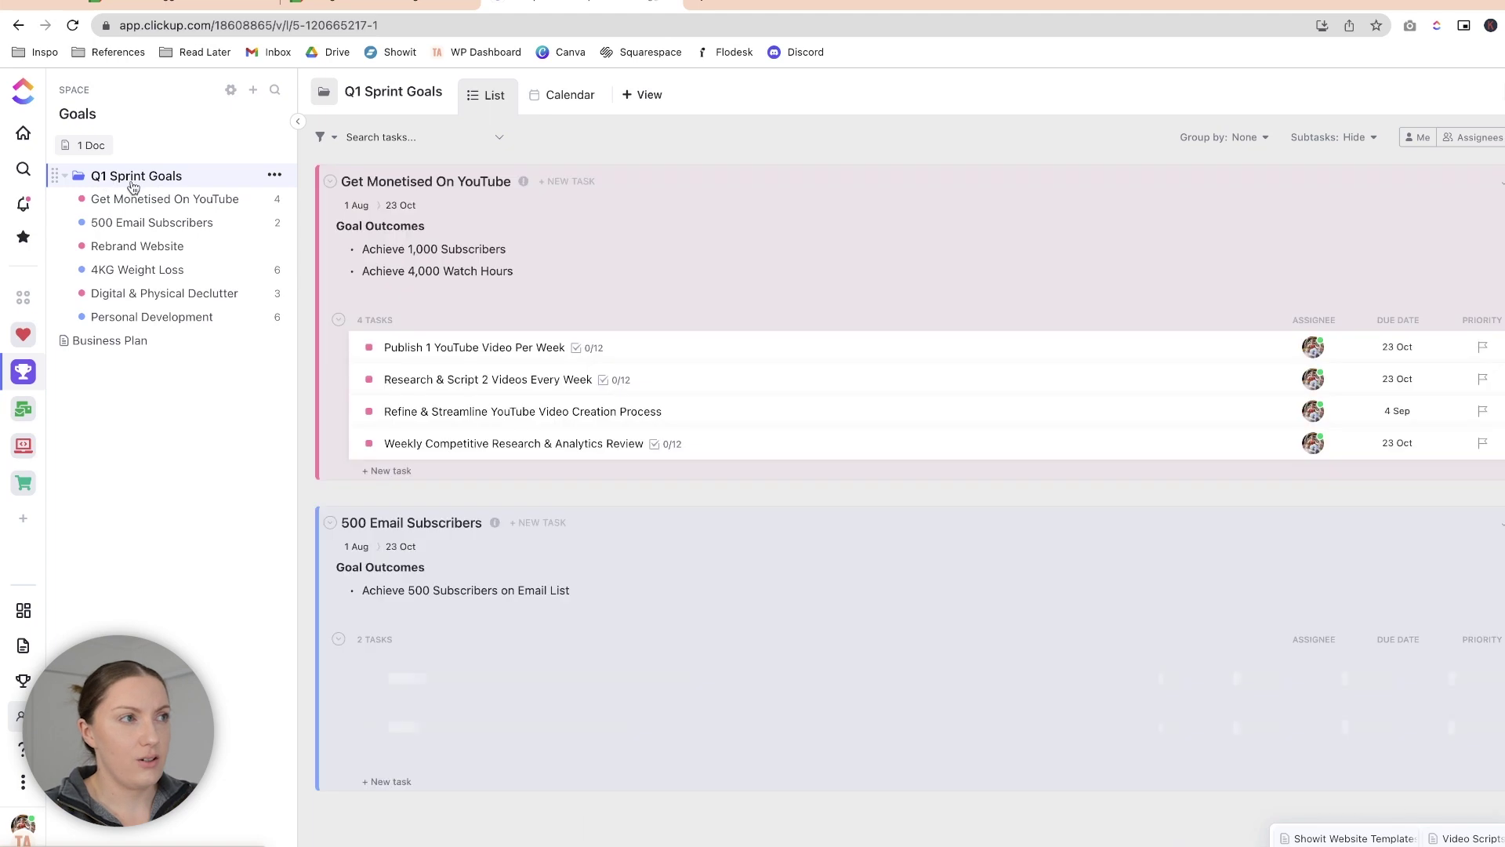
scroll(650, 313, "down", 12)
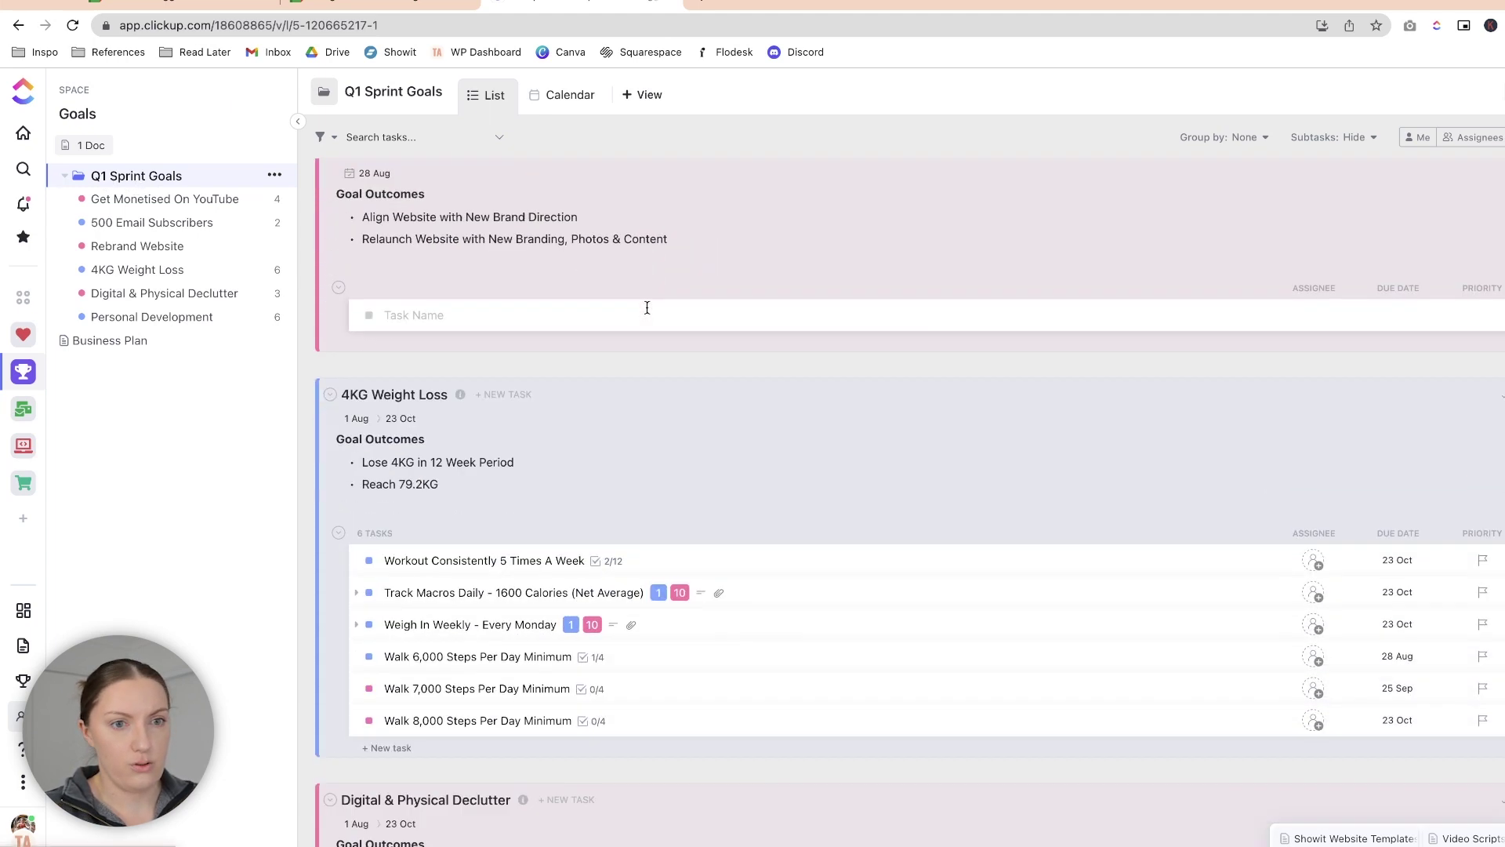
scroll(650, 314, "down", 5)
scroll(647, 312, "up", 15)
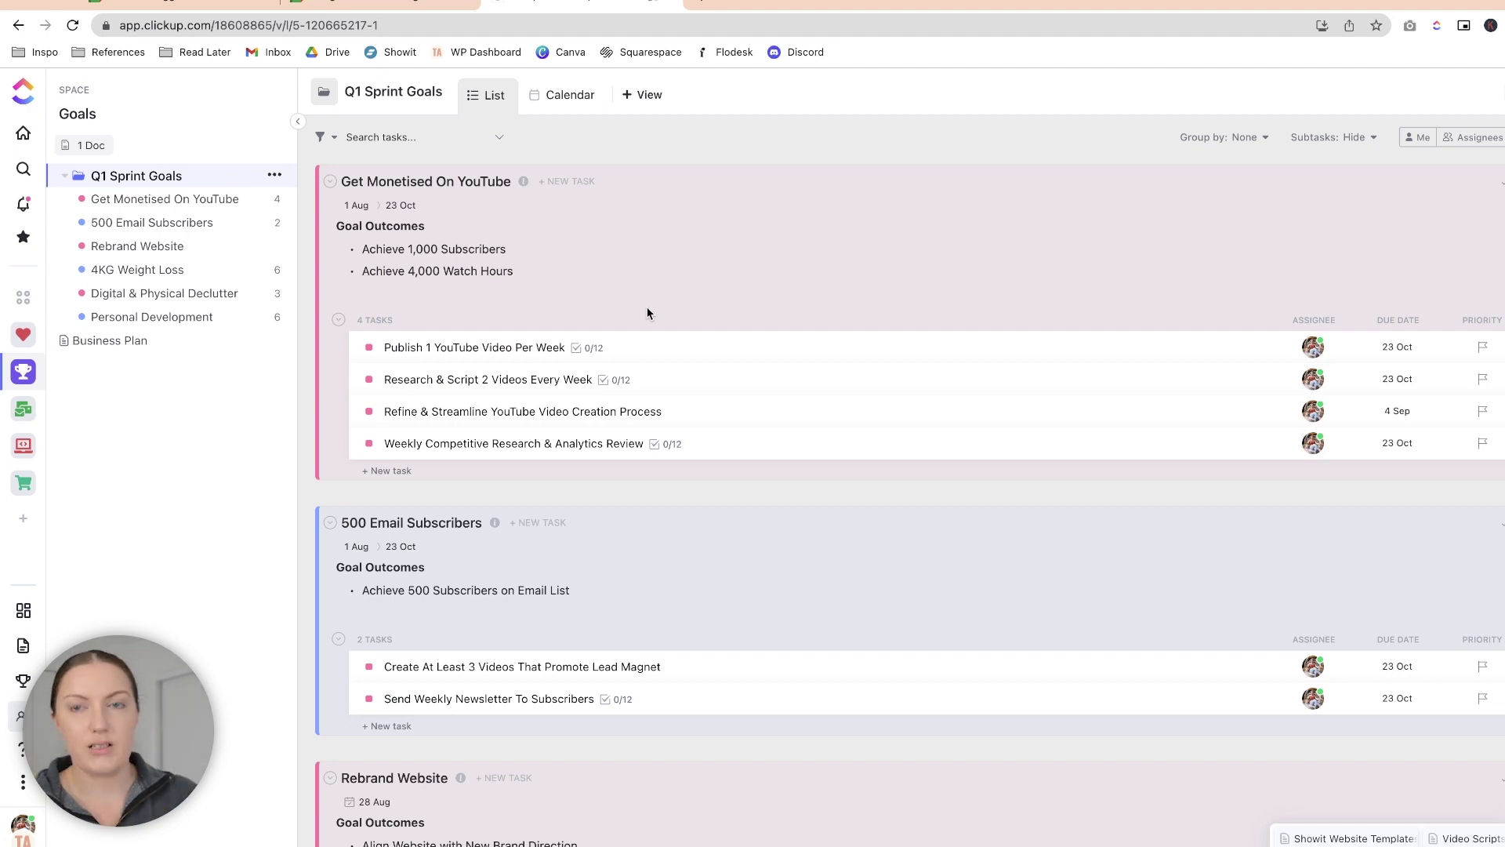
Step: Open the Content Calendar folder in the Marketing space and show it in the calendar view
left_click(25, 411)
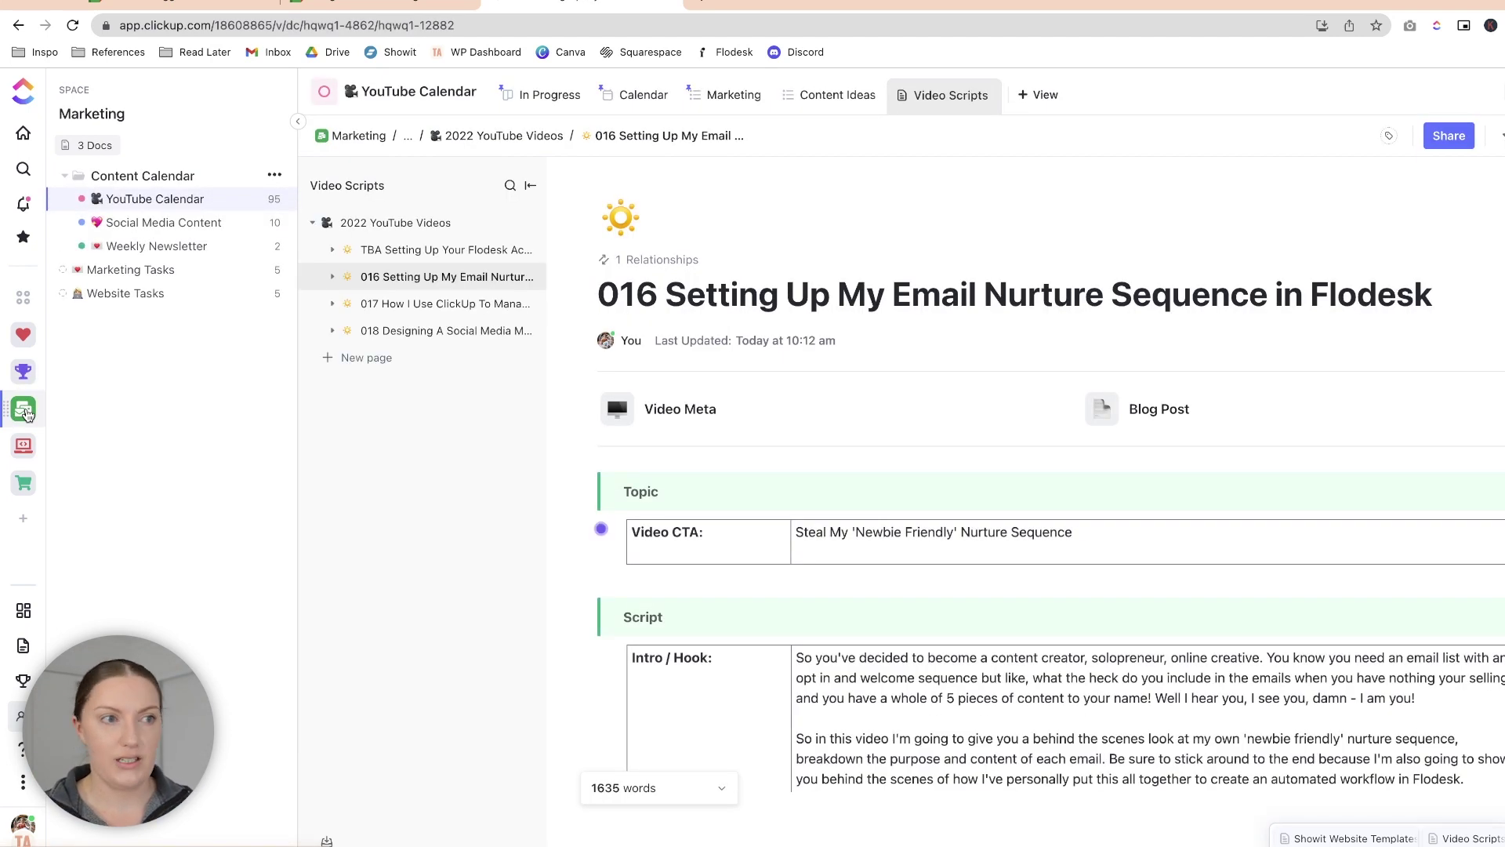
left_click(144, 176)
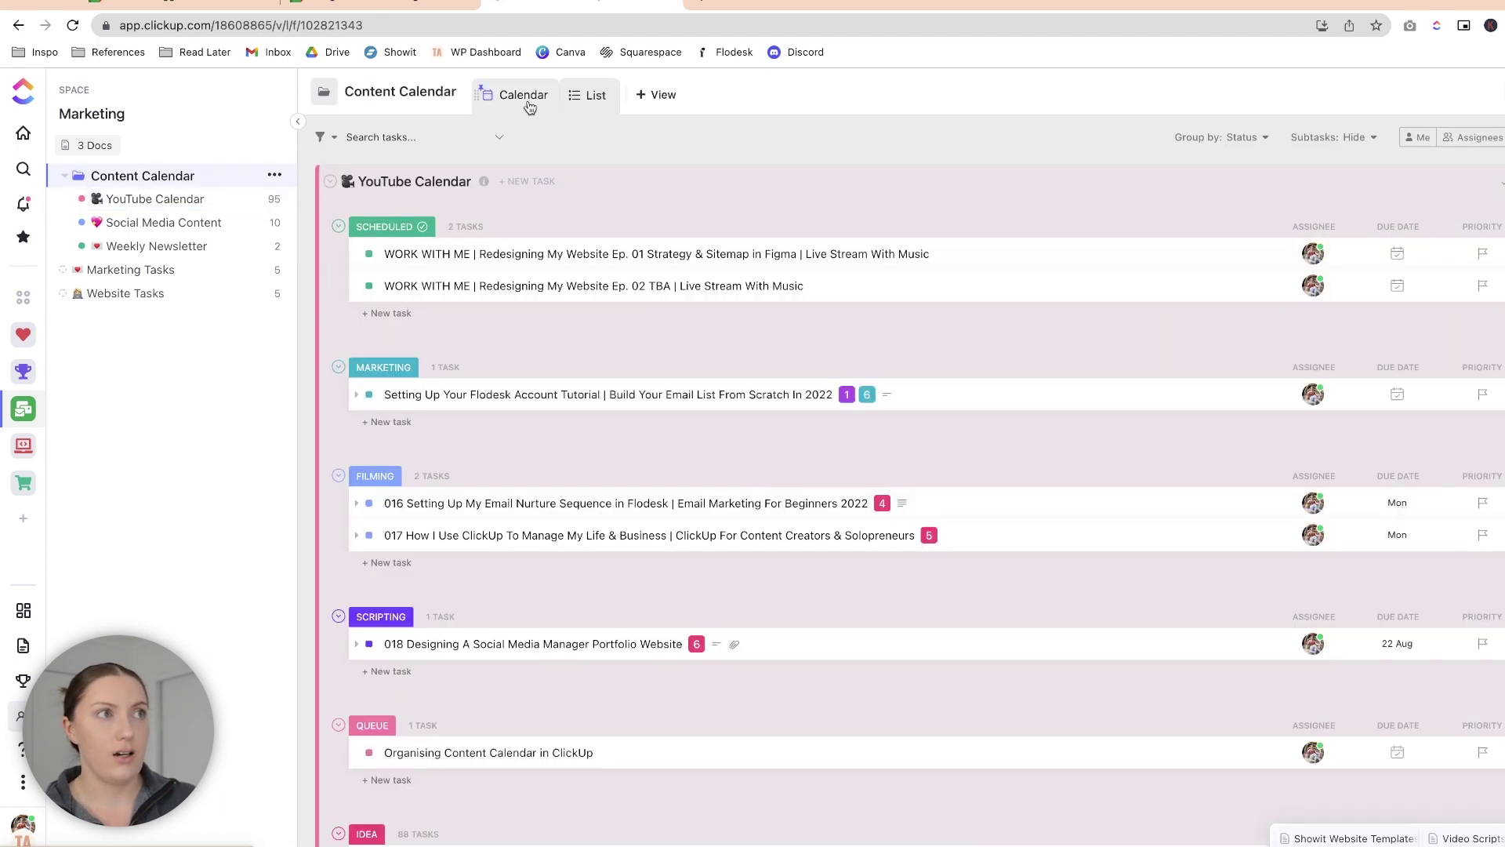
left_click(522, 102)
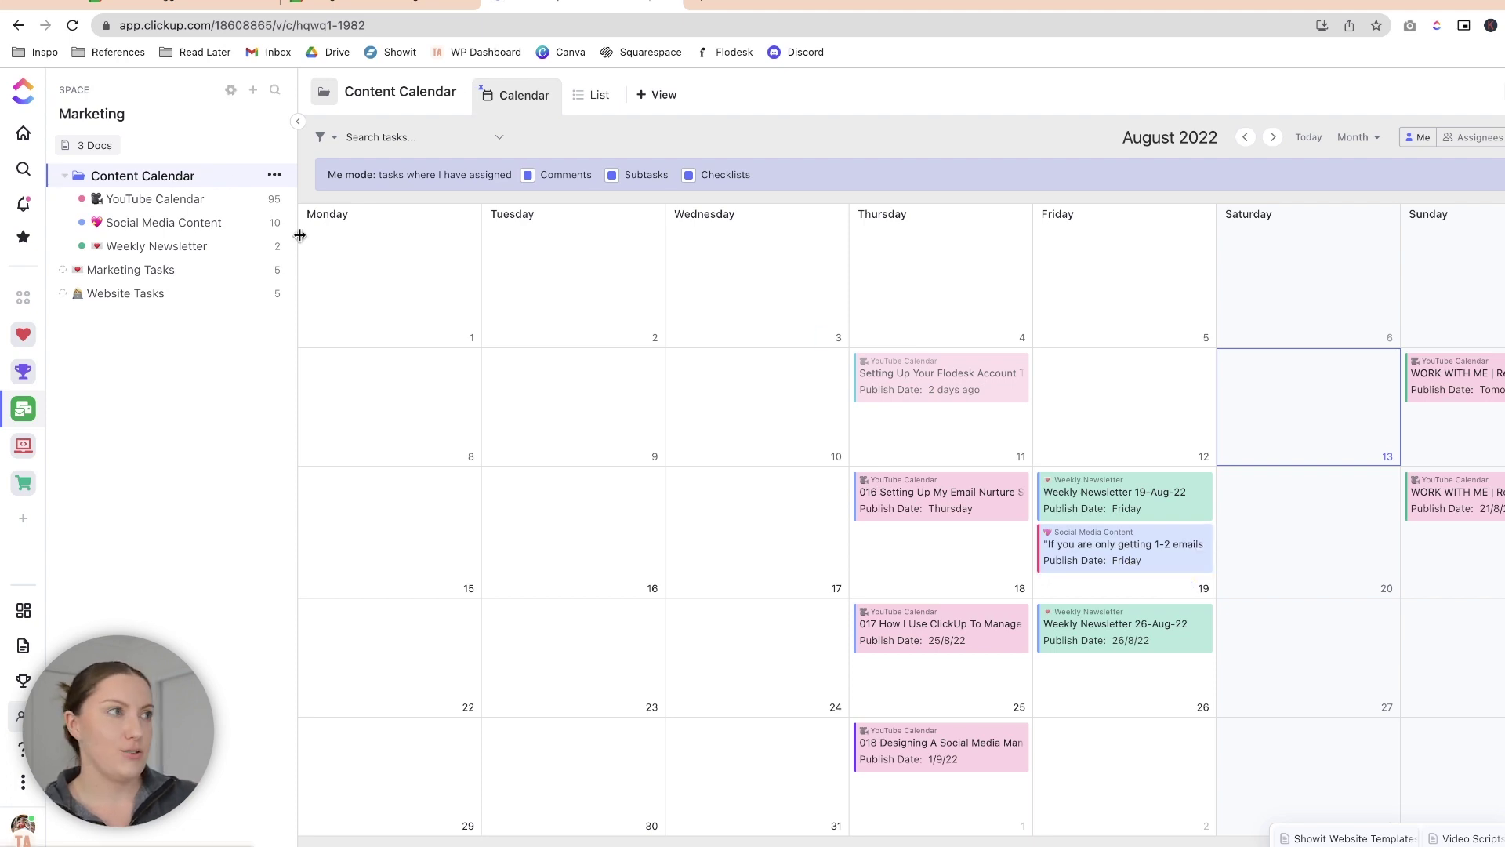
Step: Open the YouTube Calendar list and look across all status columns of its In Progress board
left_click(155, 199)
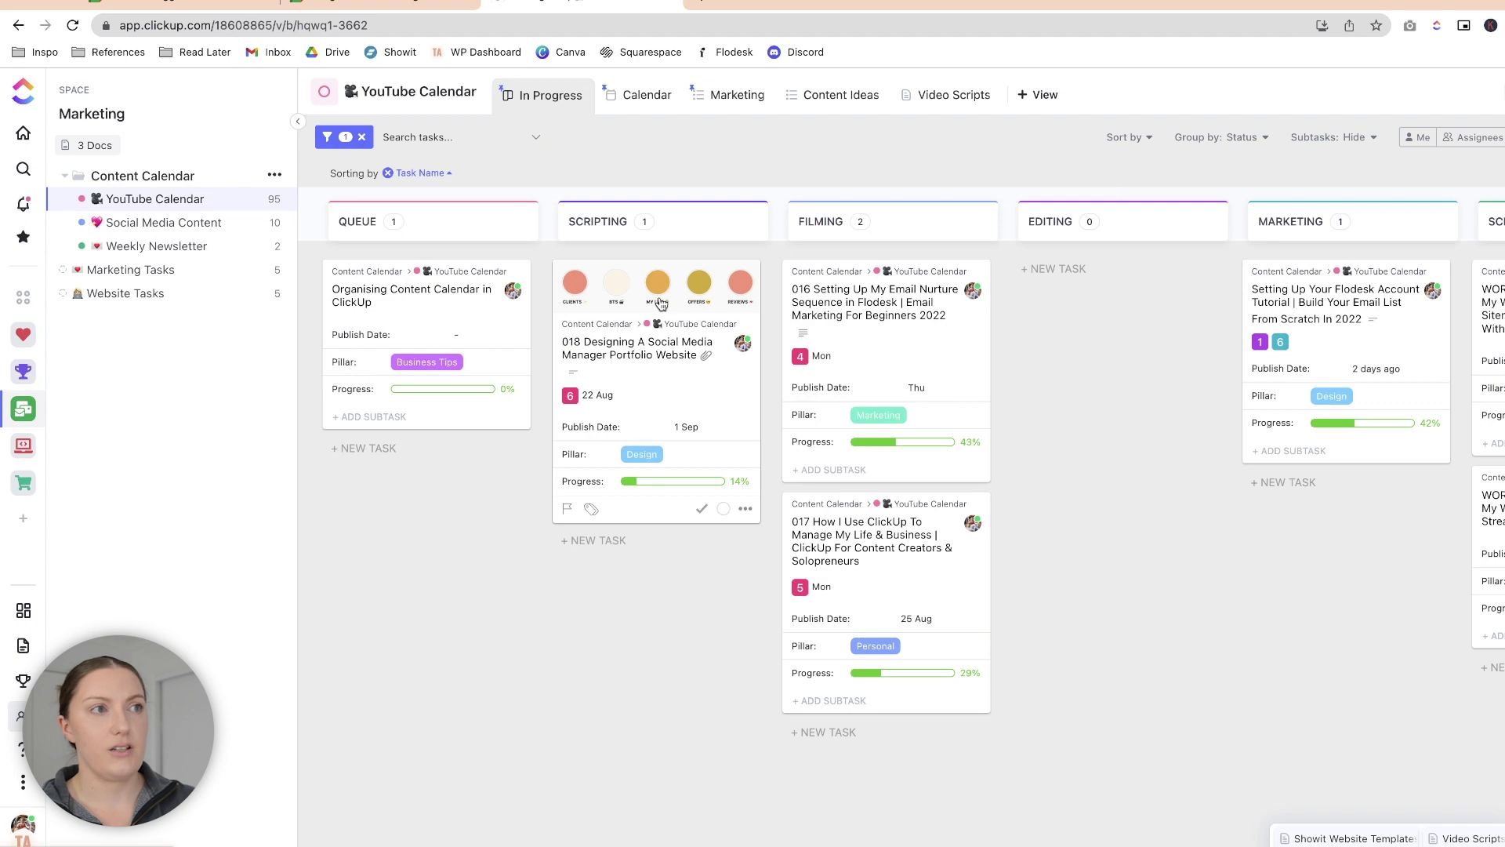
scroll(661, 304, "right", 3)
scroll(661, 304, "left", 3)
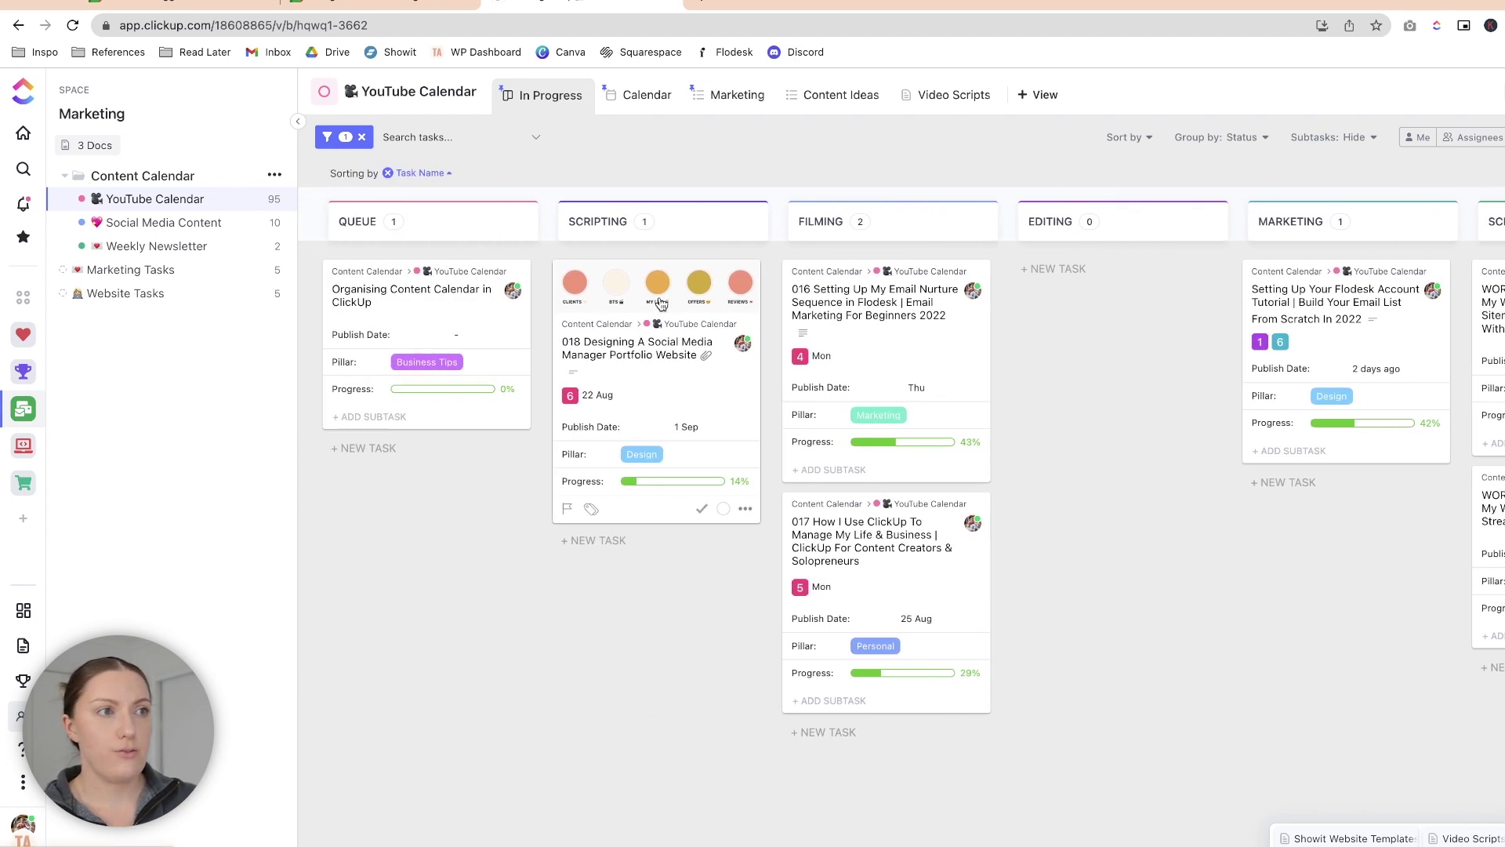
Step: Review the YouTube Calendar's Content Ideas list and open its Video Scripts doc
left_click(837, 96)
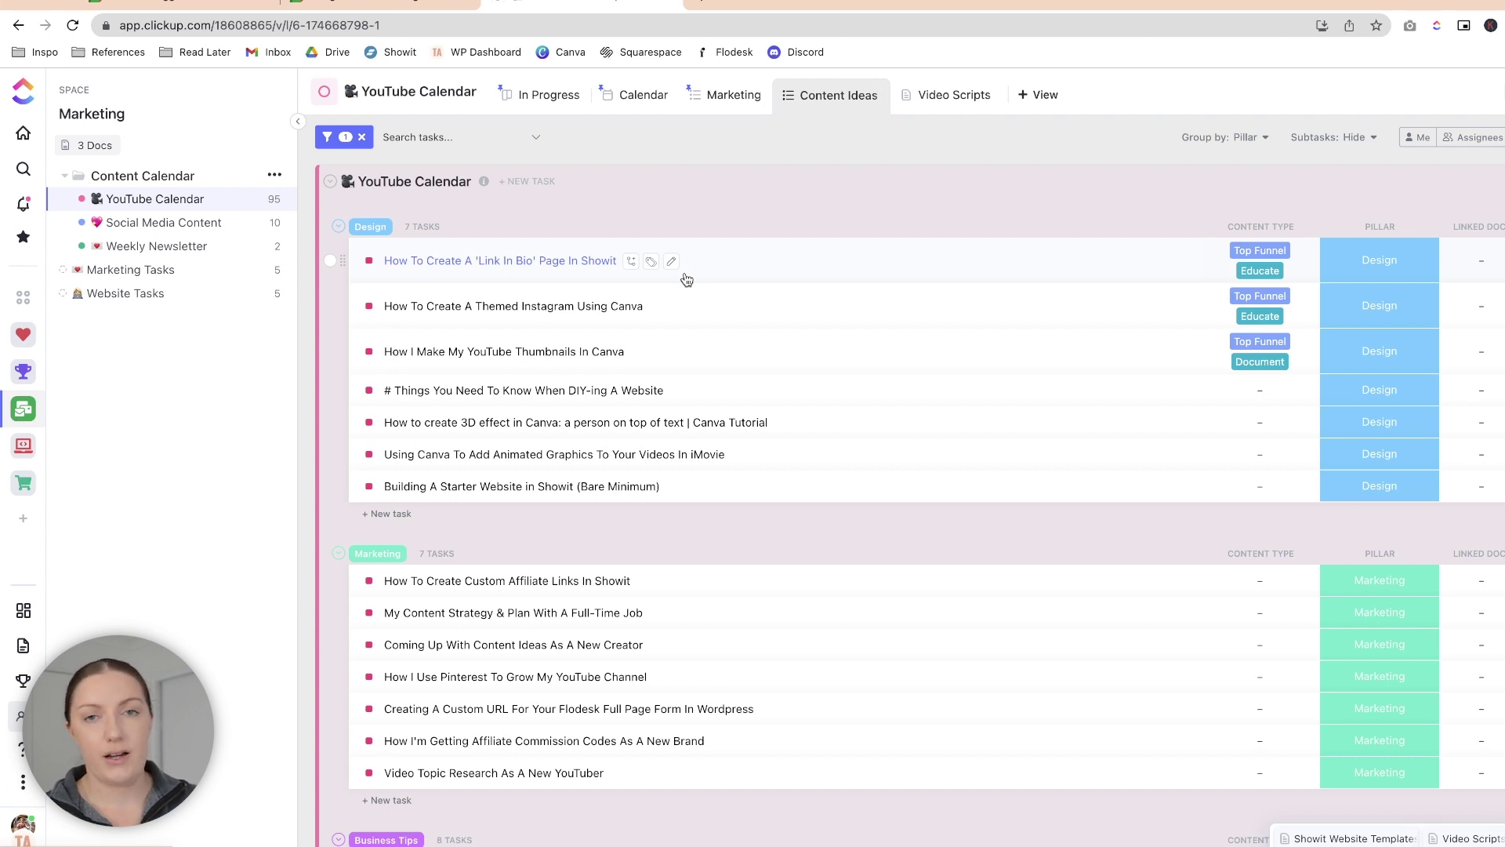
scroll(686, 279, "down", 5)
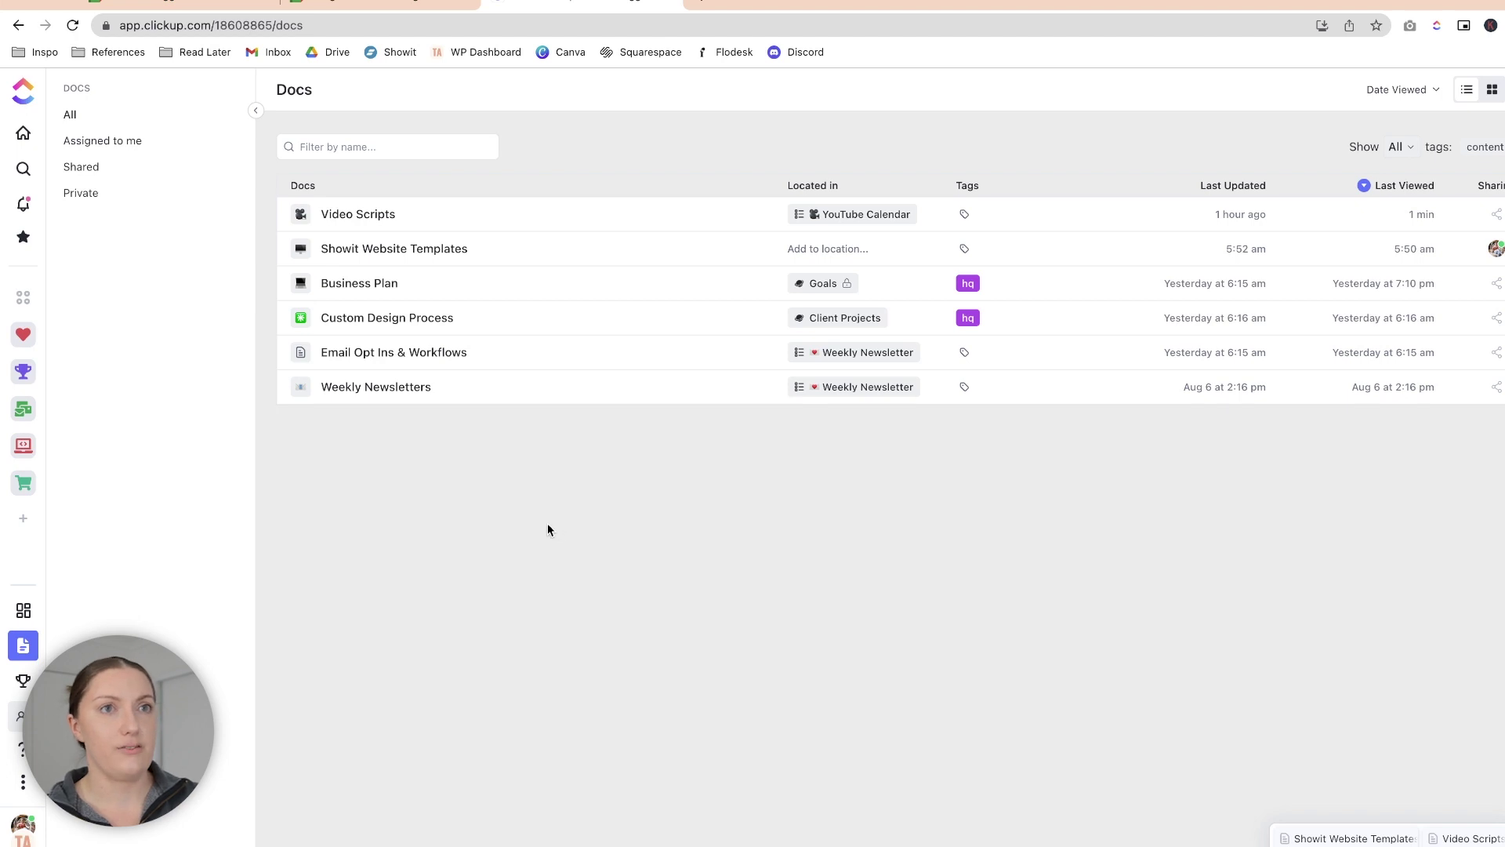
left_click(963, 97)
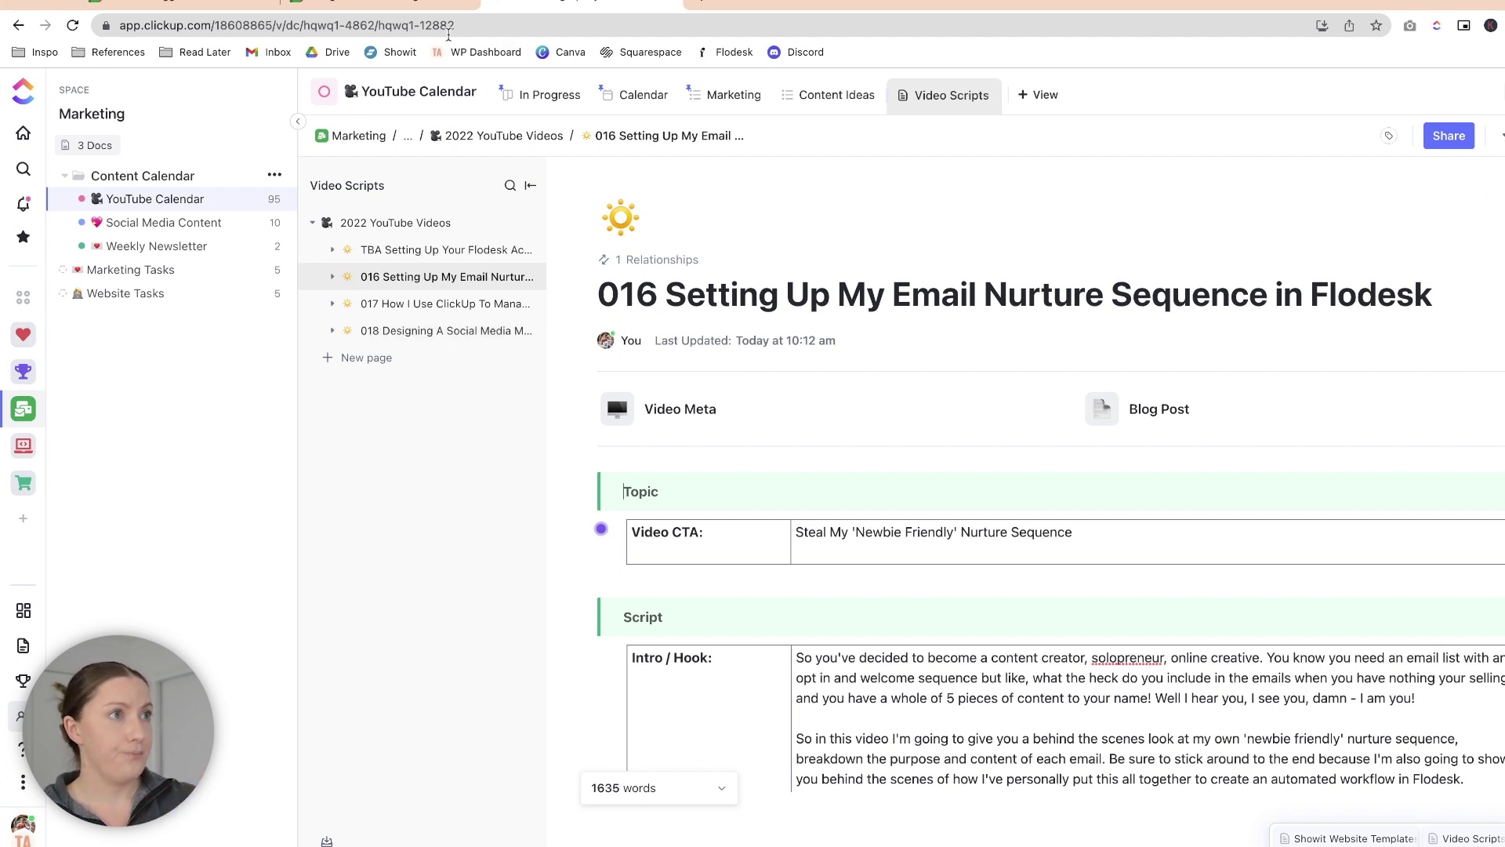
Step: Leave the script doc and view the Social Media Content and Weekly Newsletter lists in the Content Calendar folder
key("alt+Left")
left_click(168, 227)
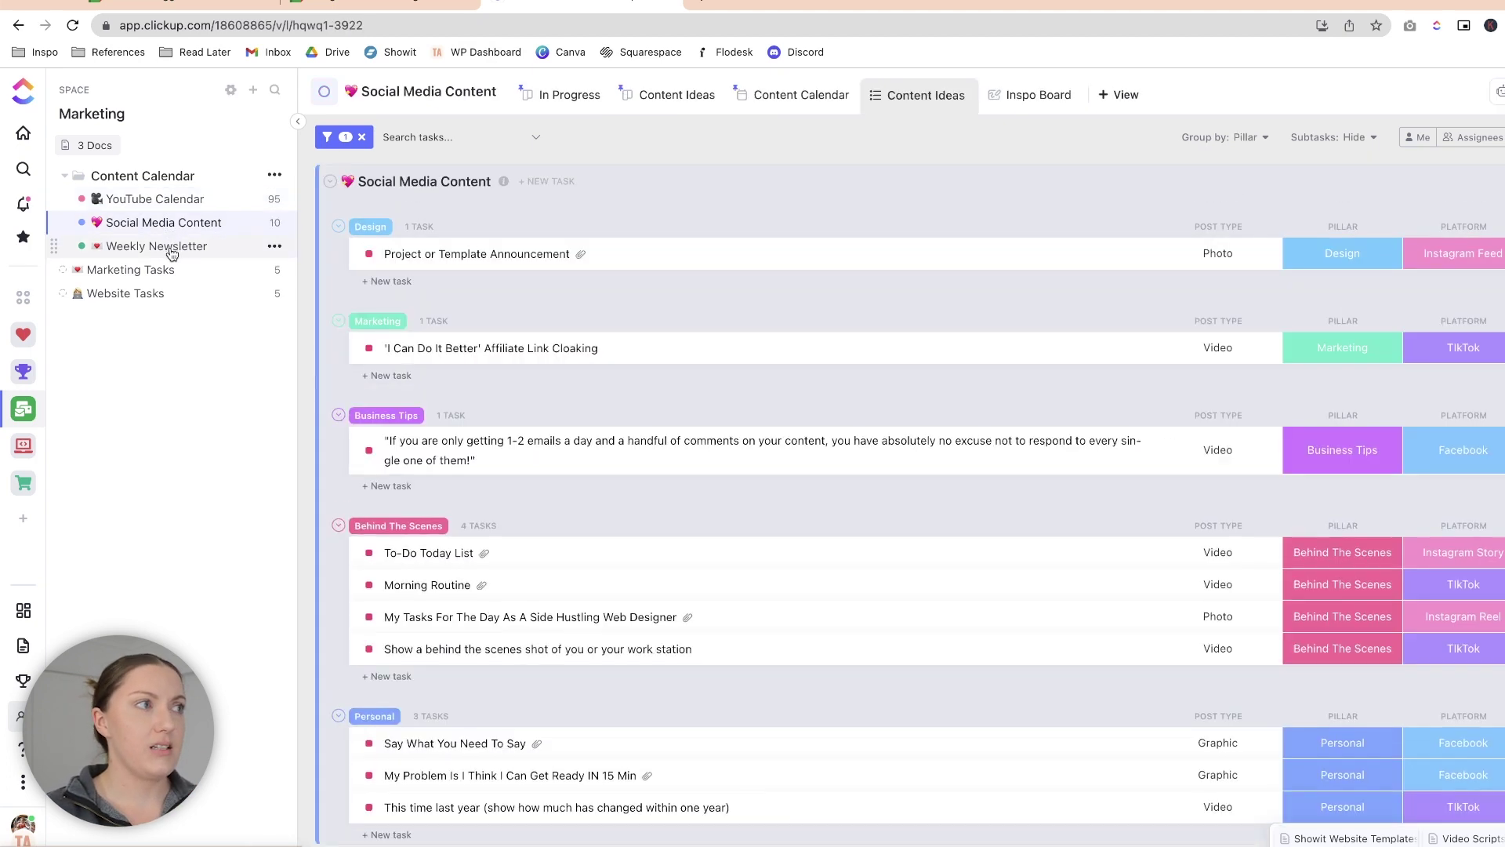
left_click(171, 247)
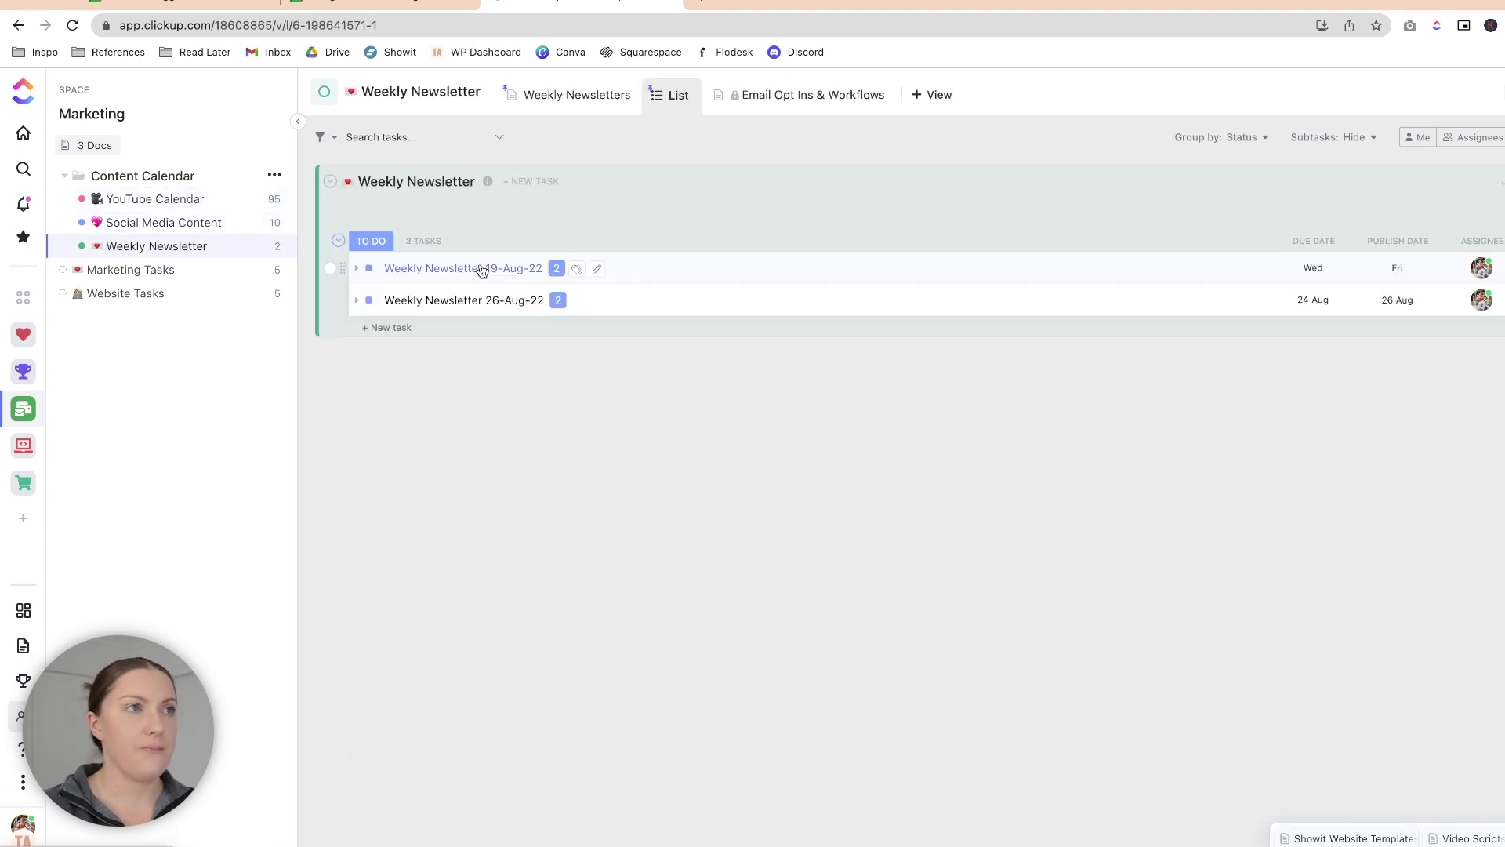
Step: Review the tasks in the Marketing space's Marketing Tasks and Website Tasks lists
left_click(122, 274)
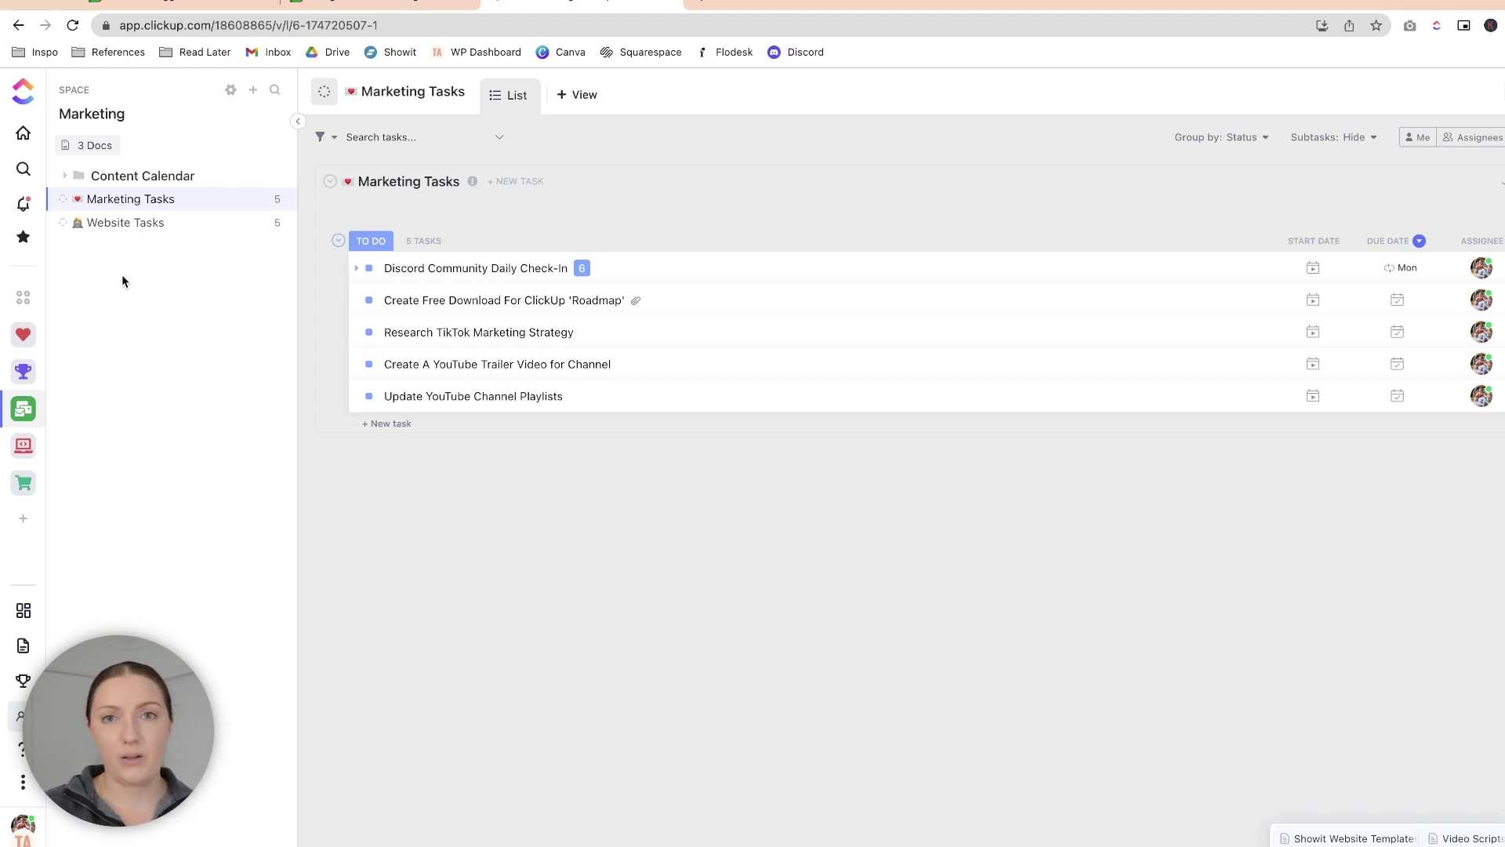
left_click(129, 230)
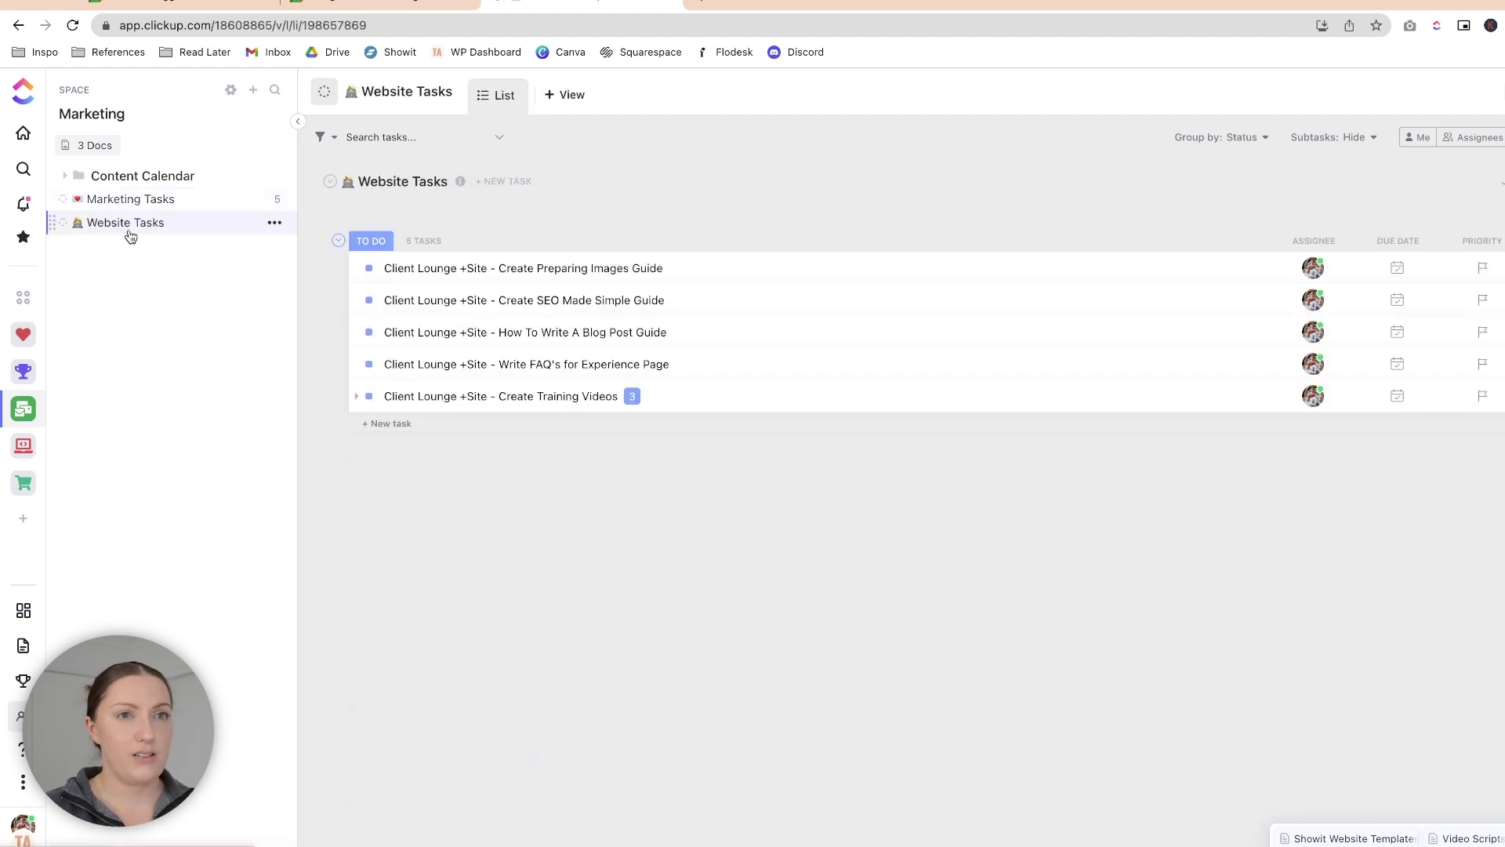
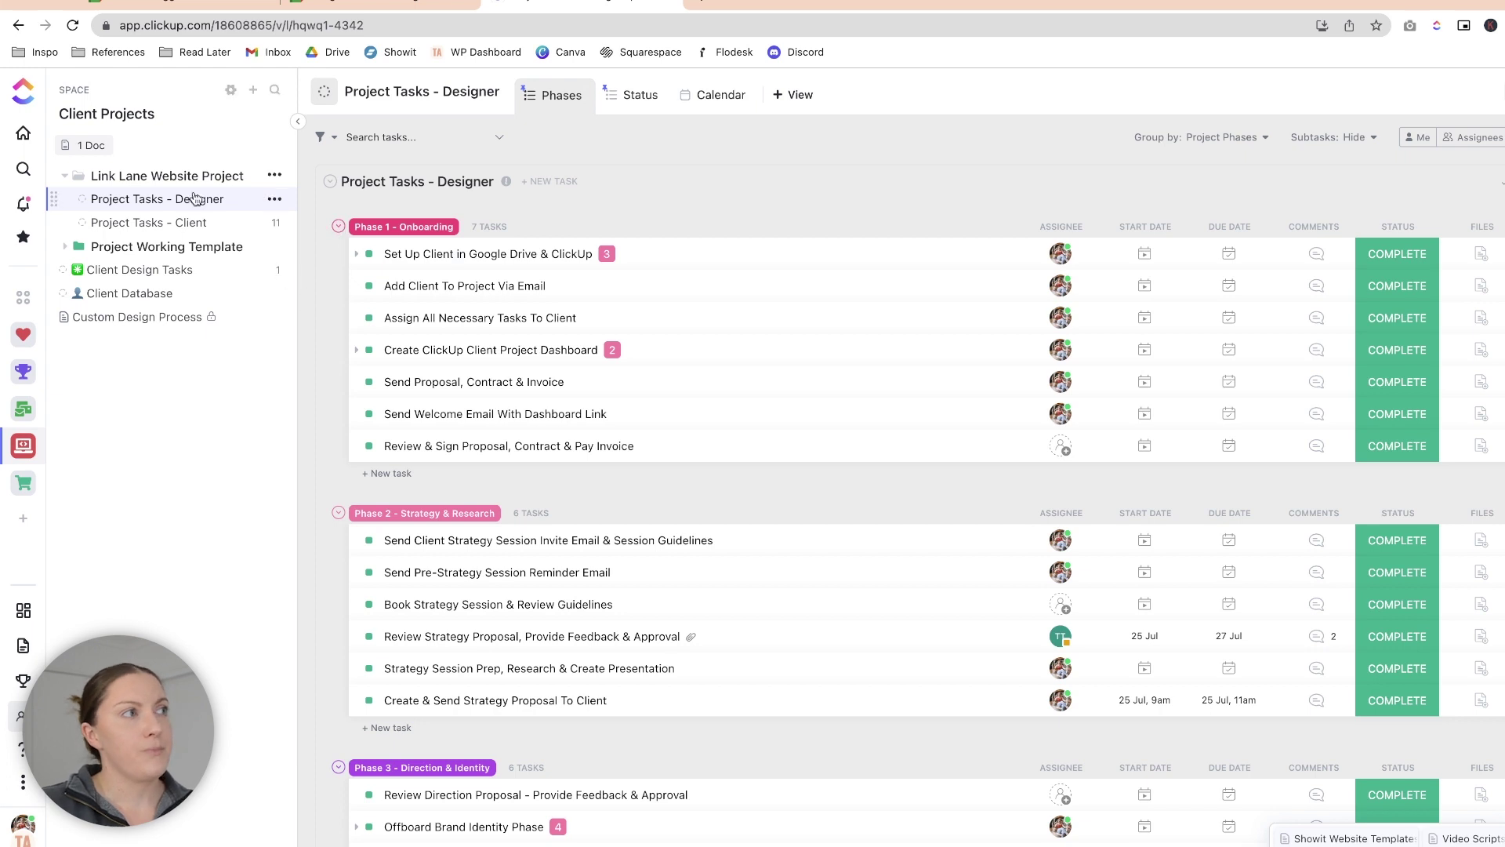
Step: Compare the lists of the Link Lane Website Project and Project Working Template folders, and open the Client Design Tasks list
left_click(121, 175)
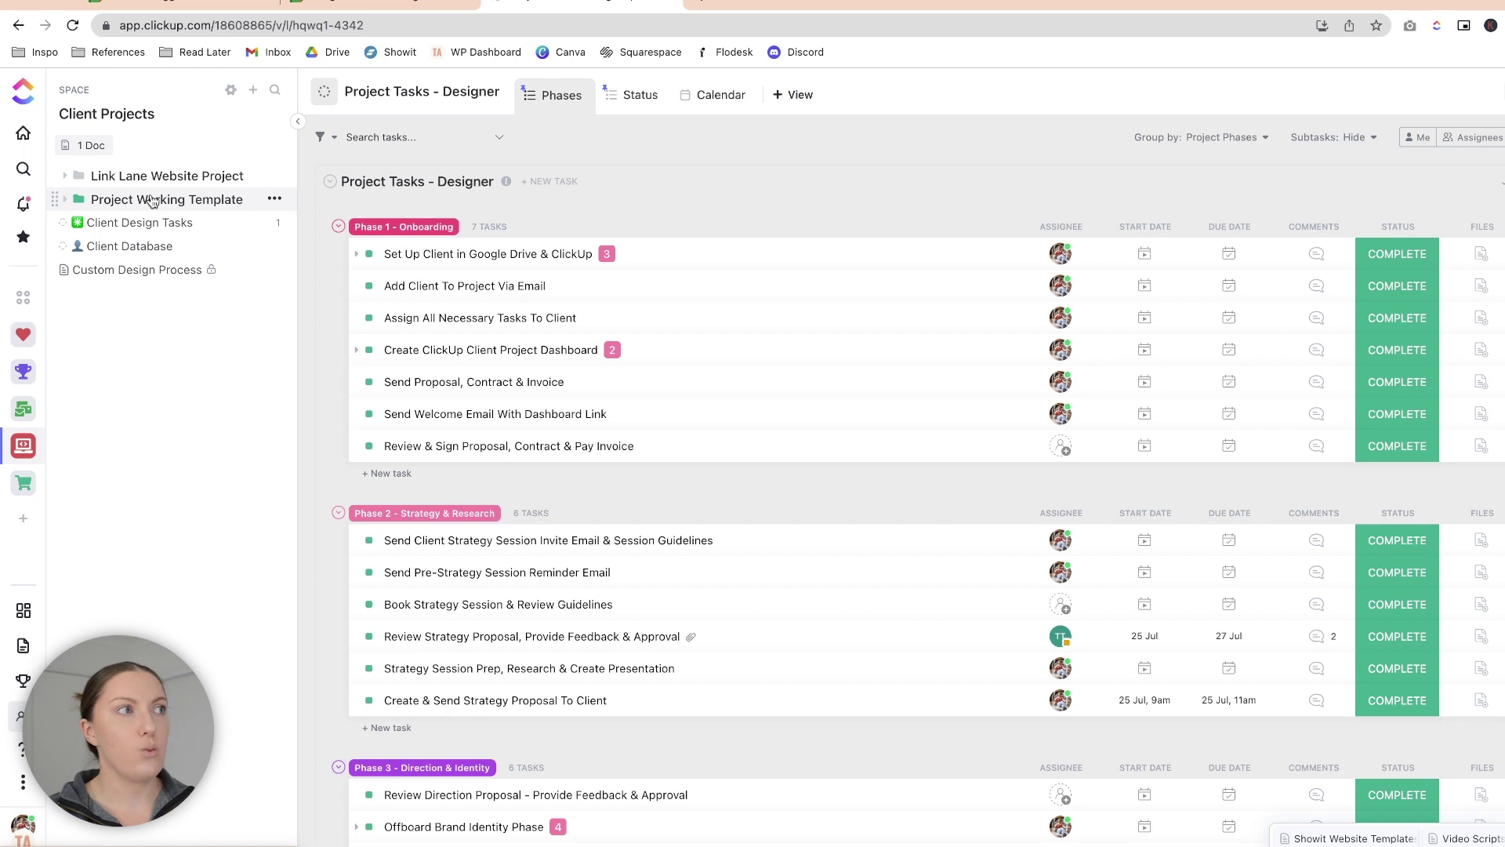
left_click(152, 201)
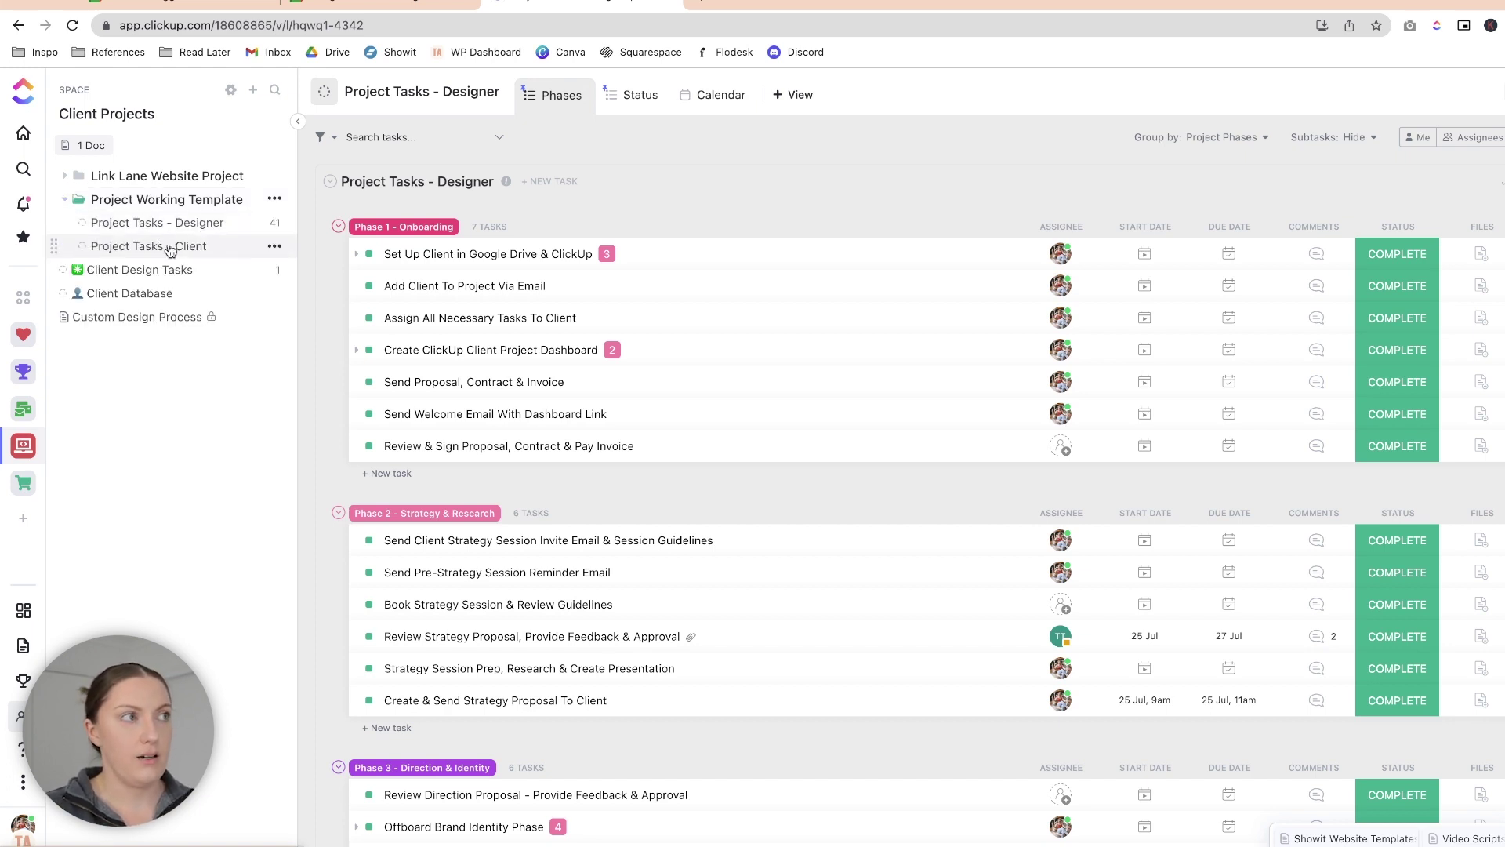
left_click(64, 176)
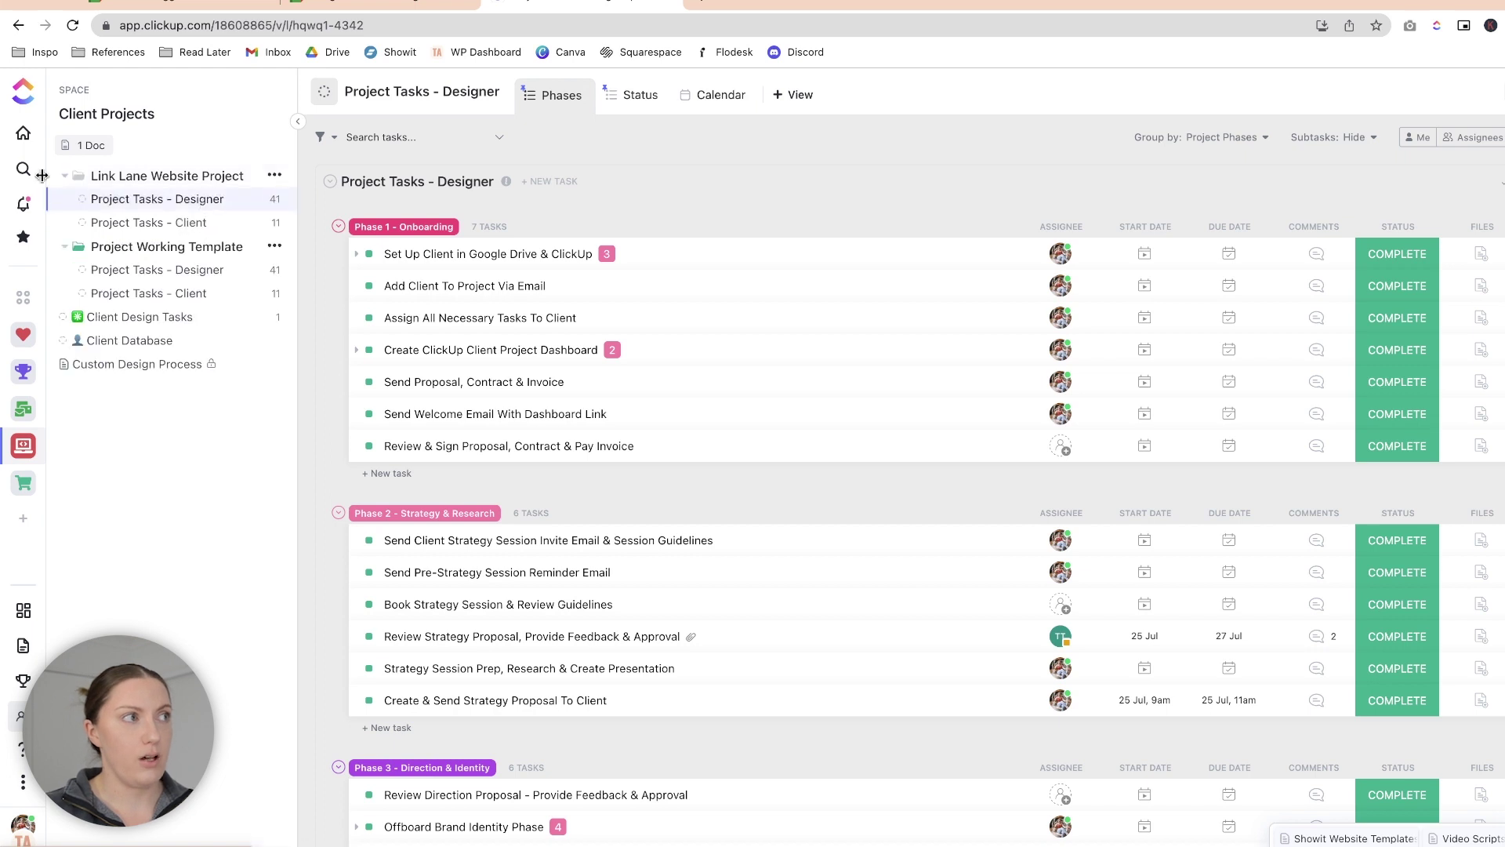
left_click(65, 178)
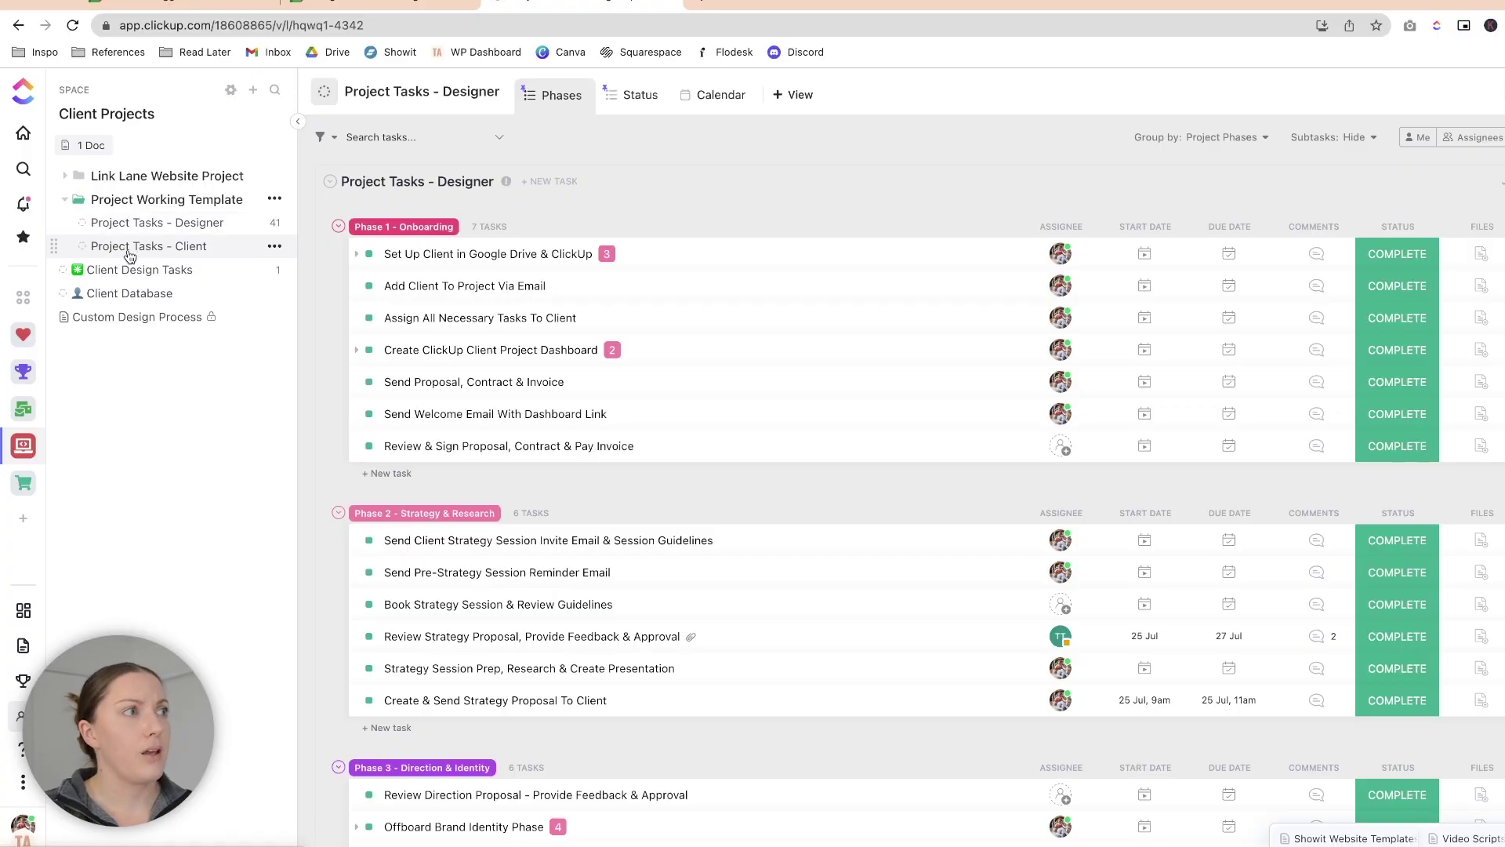
left_click(140, 269)
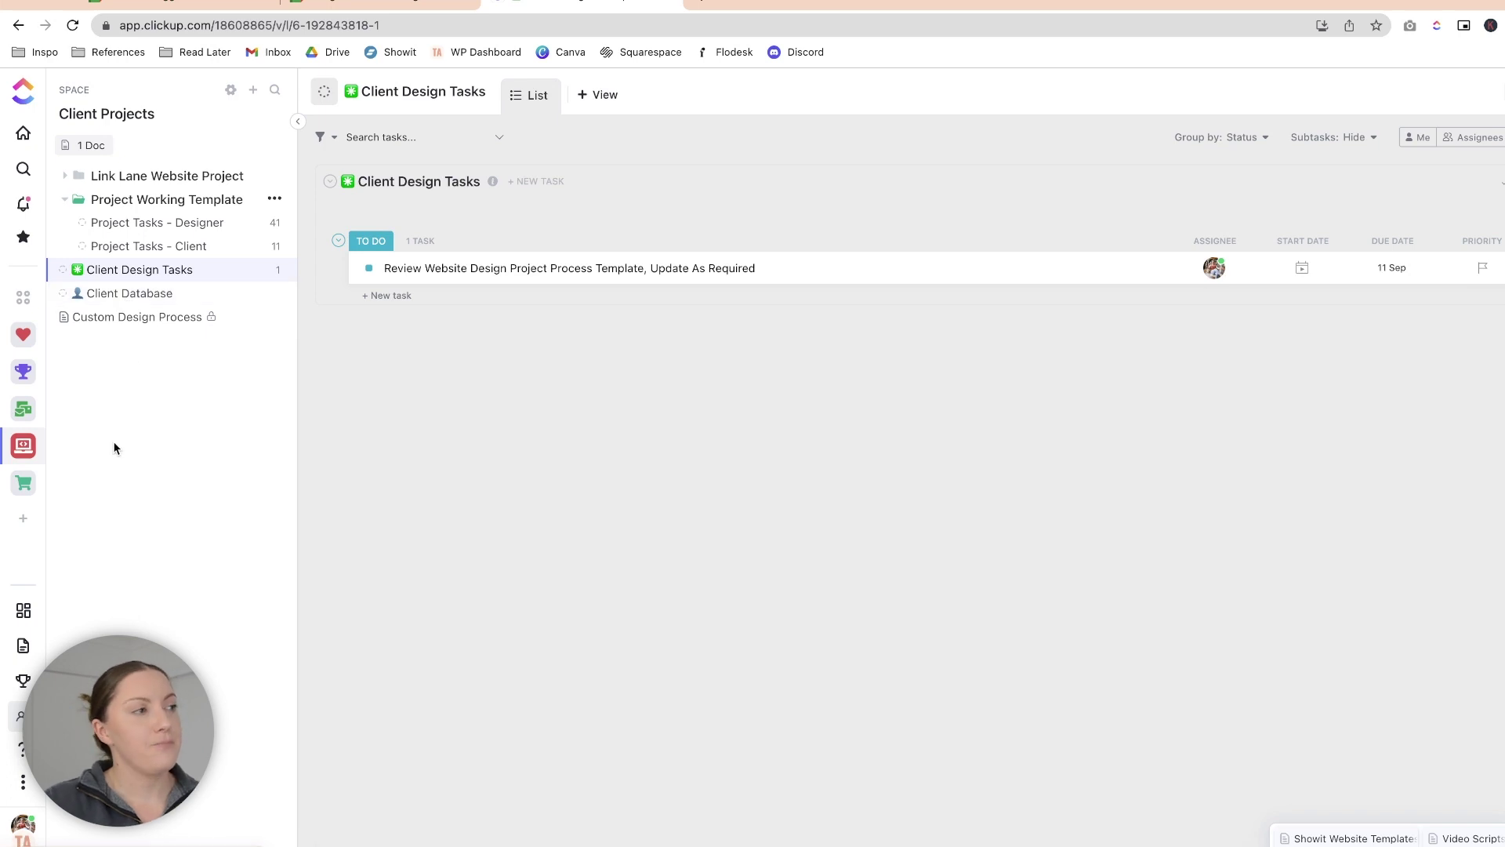
Step: View the Digital Products space and open the Tasks Dashboard
left_click(24, 485)
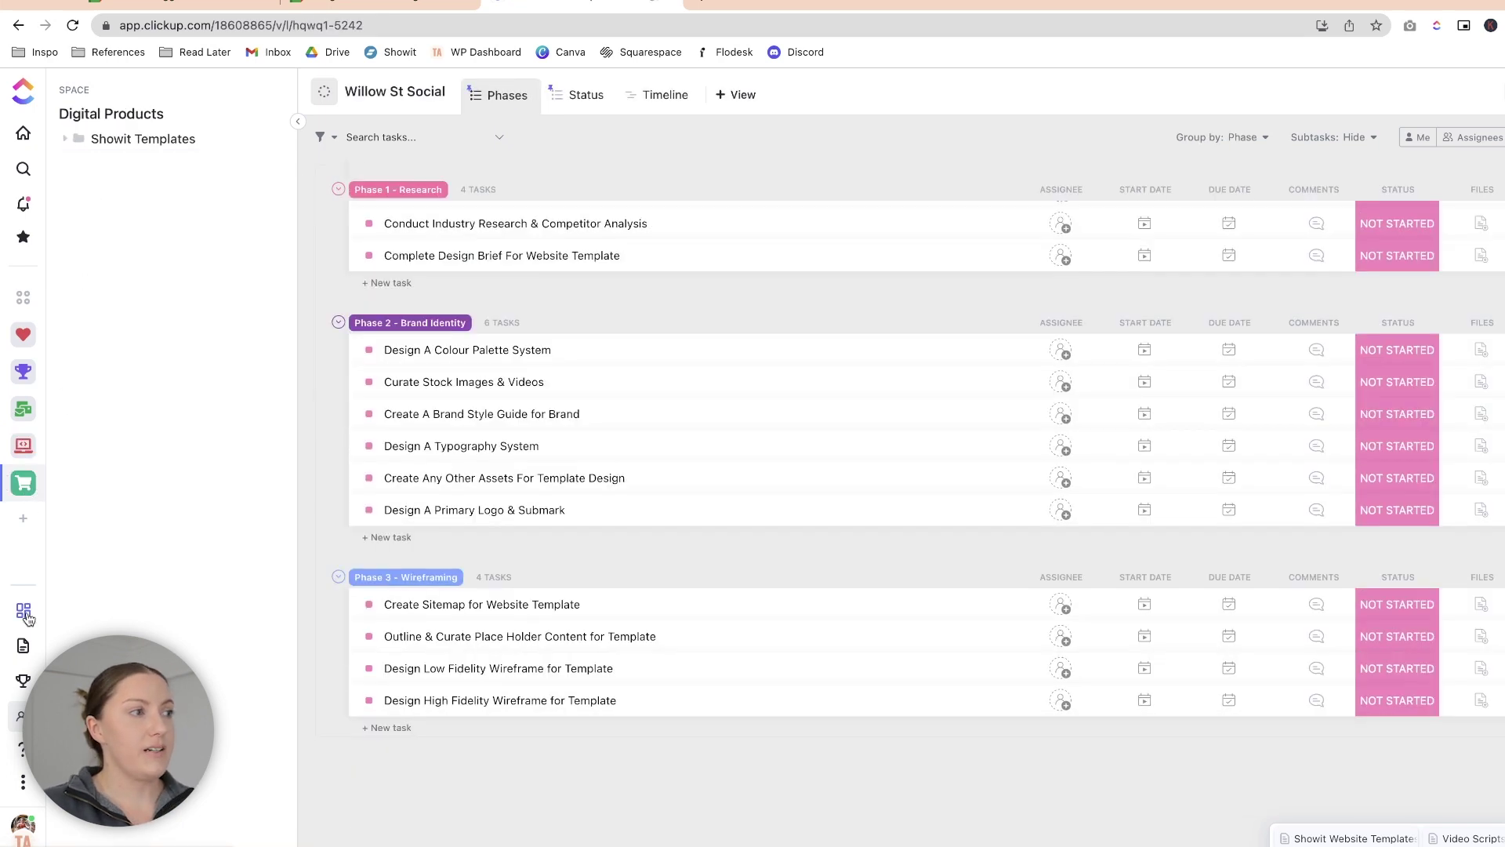
left_click(26, 619)
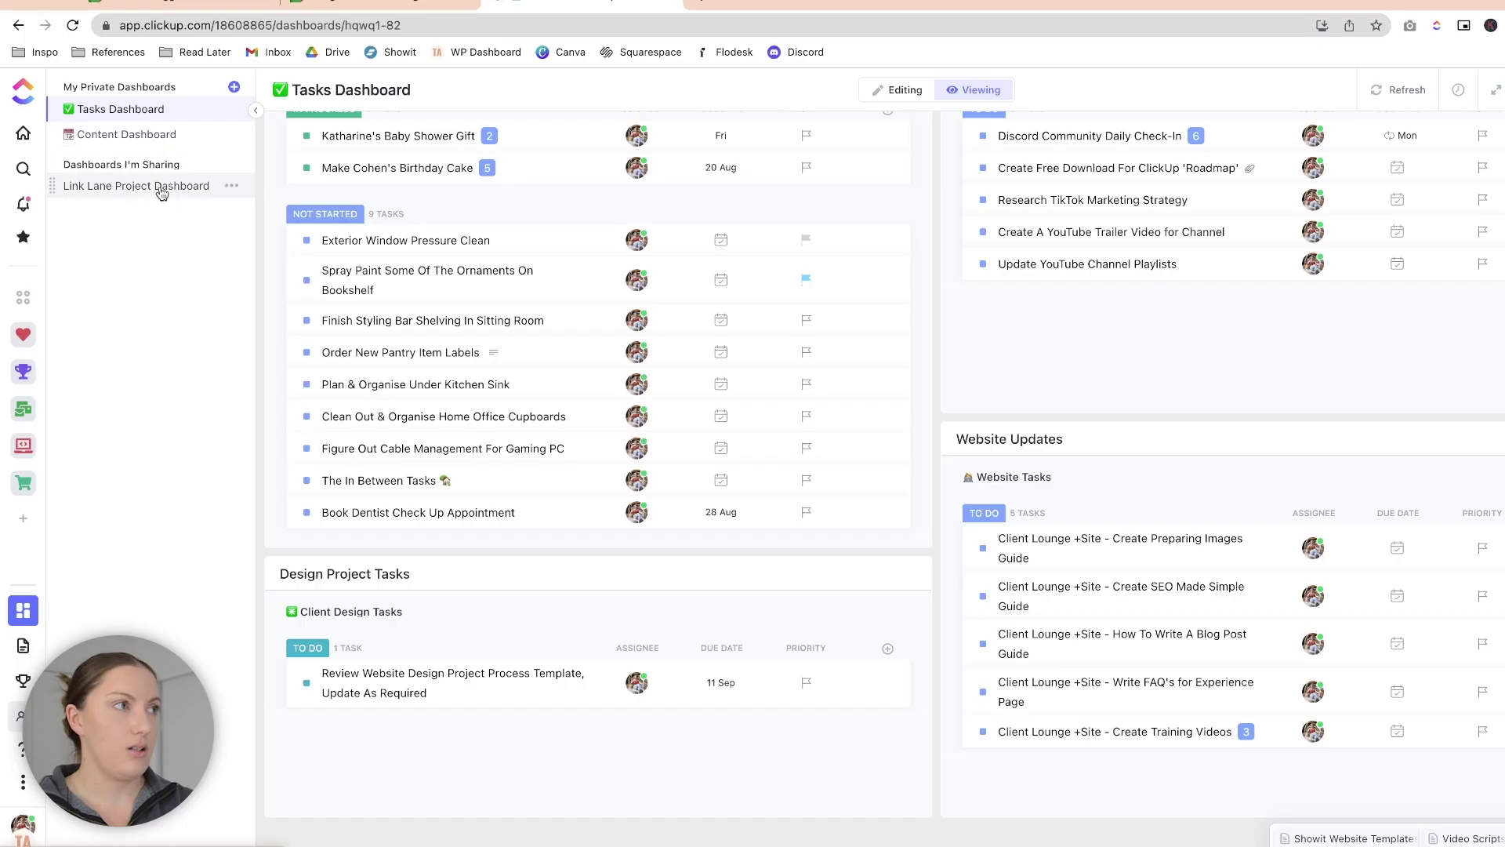
Step: Open the Link Lane Project Dashboard and examine its welcome, documents, chat and client task list sections
left_click(168, 188)
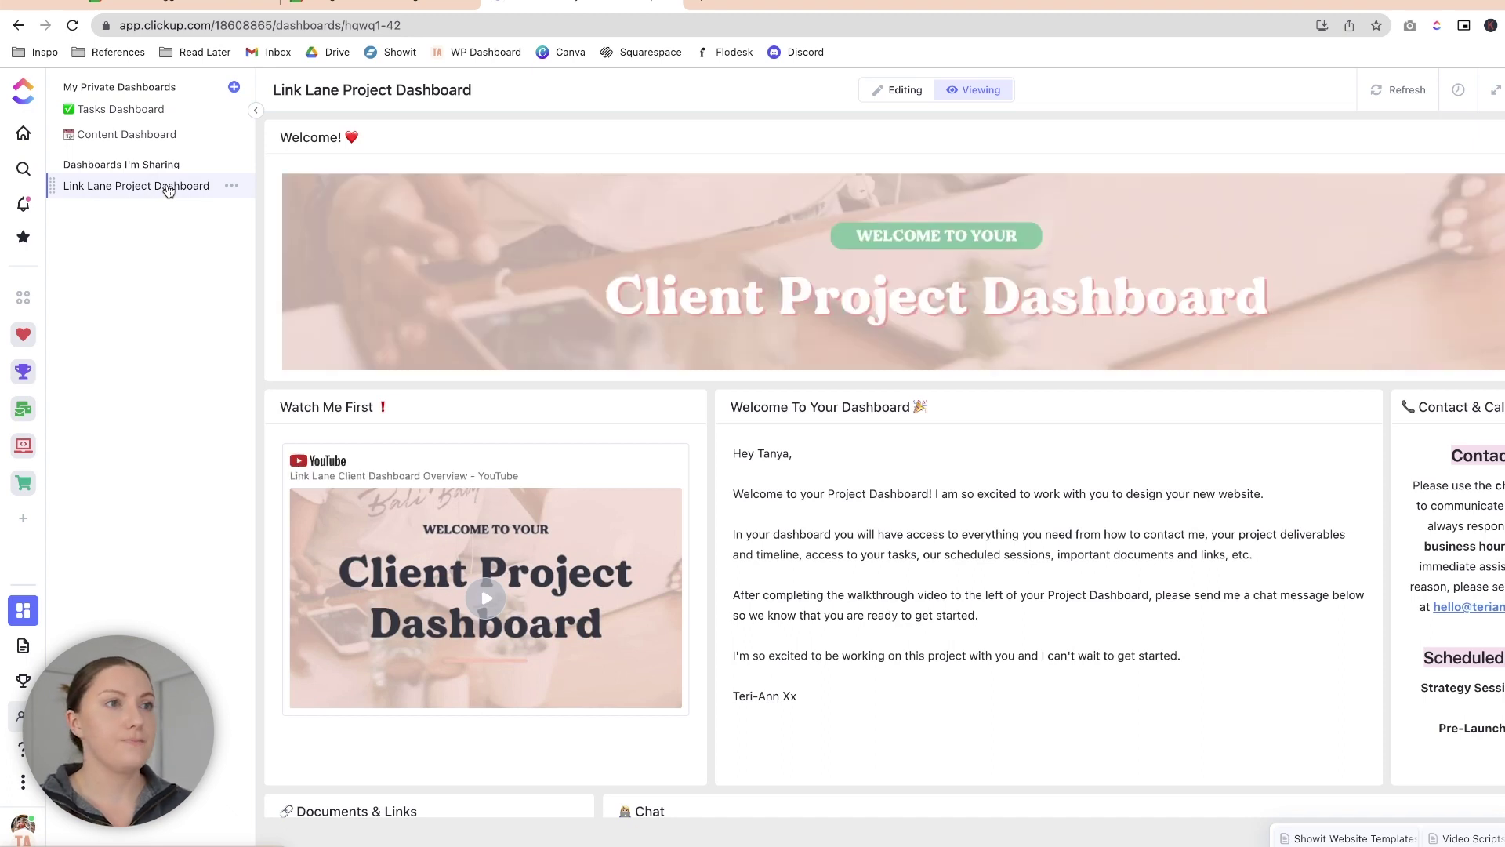
scroll(664, 265, "down", 1)
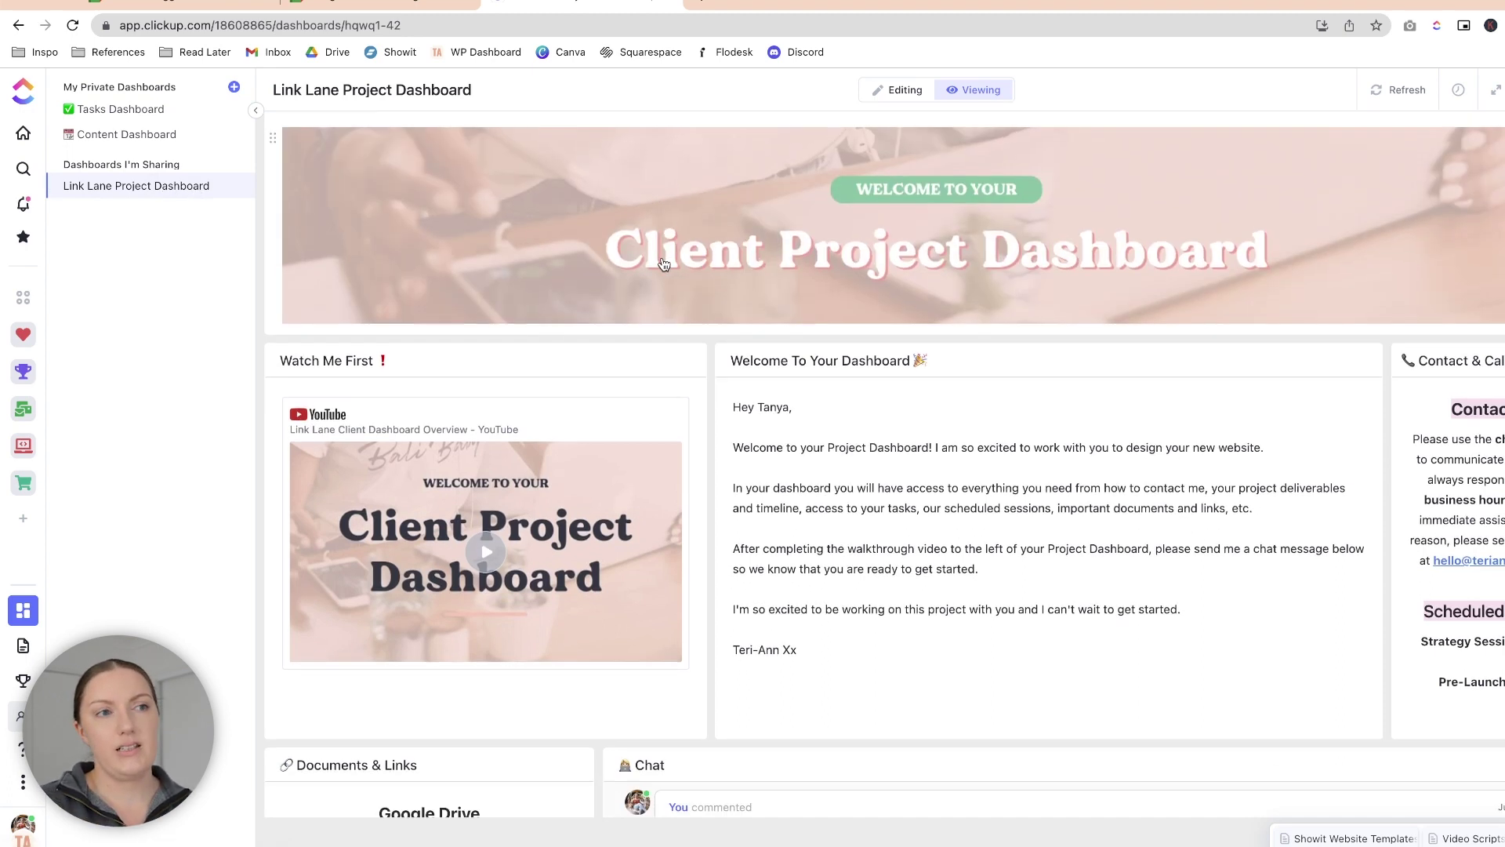
scroll(664, 264, "down", 3)
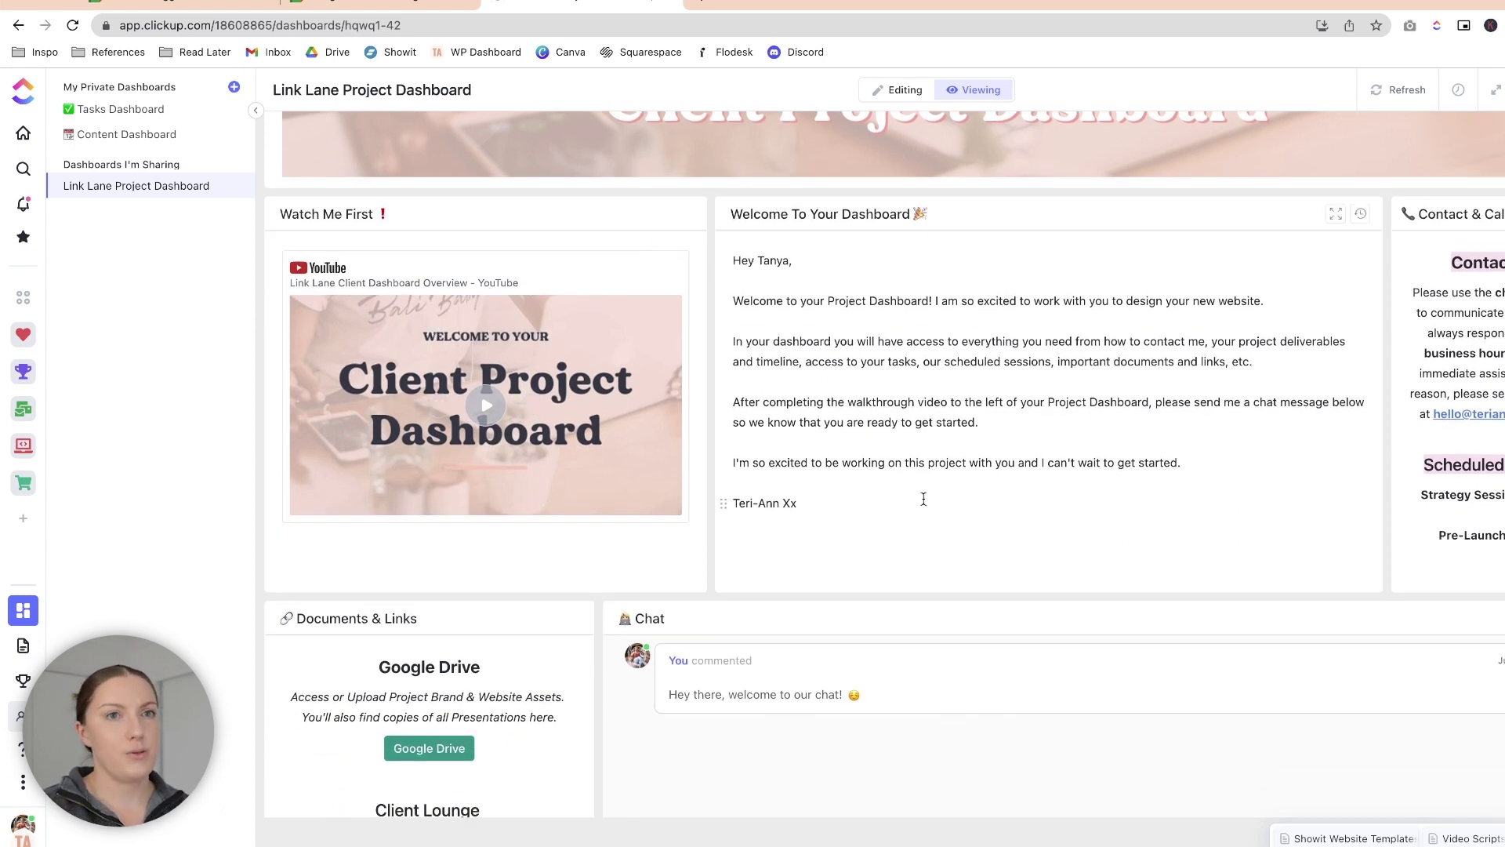
scroll(925, 498, "down", 6)
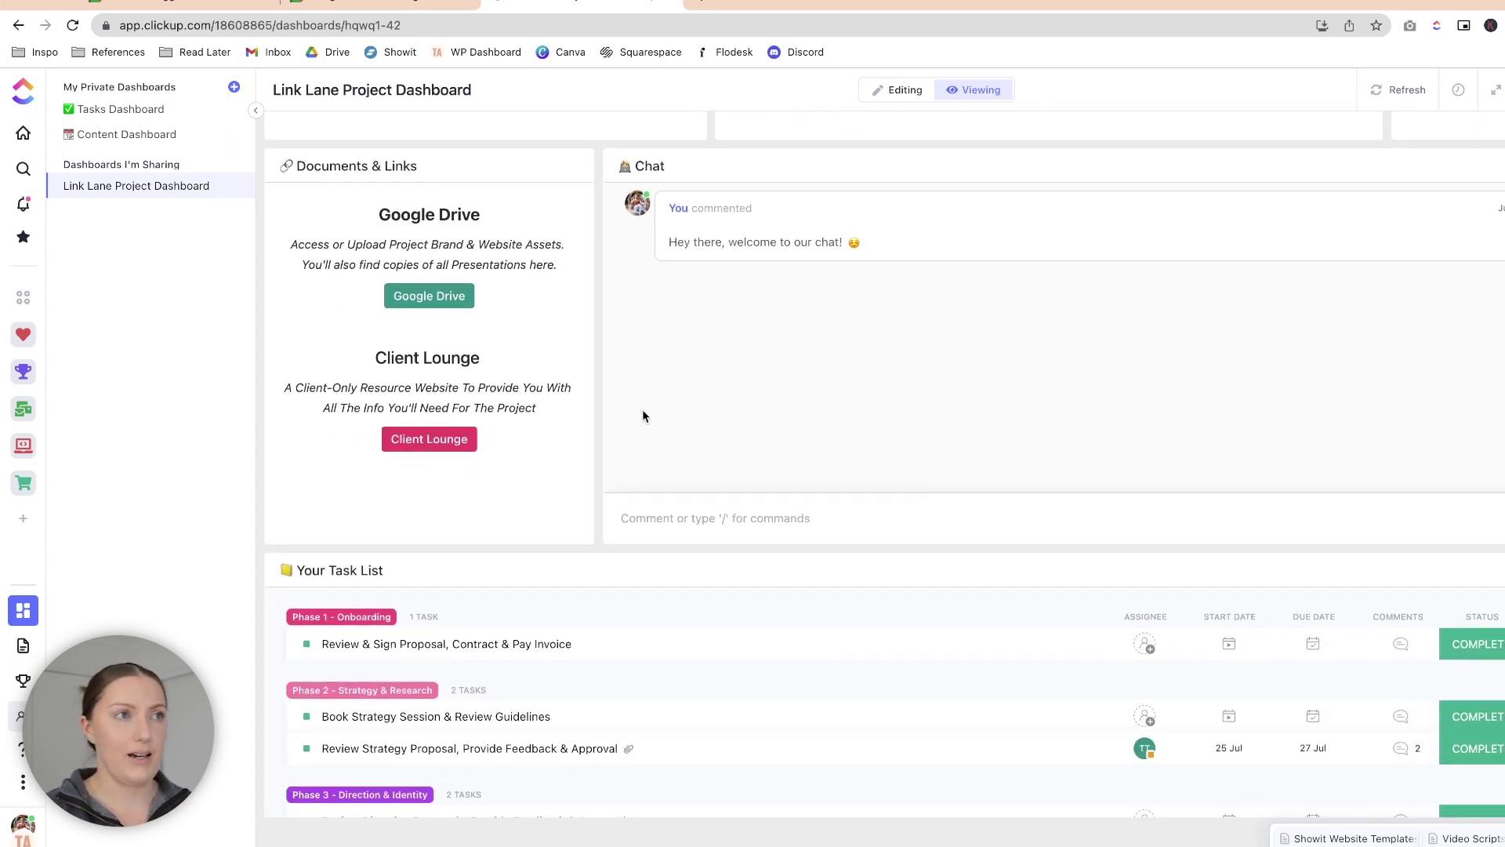
scroll(979, 375, "down", 2)
scroll(886, 398, "down", 3)
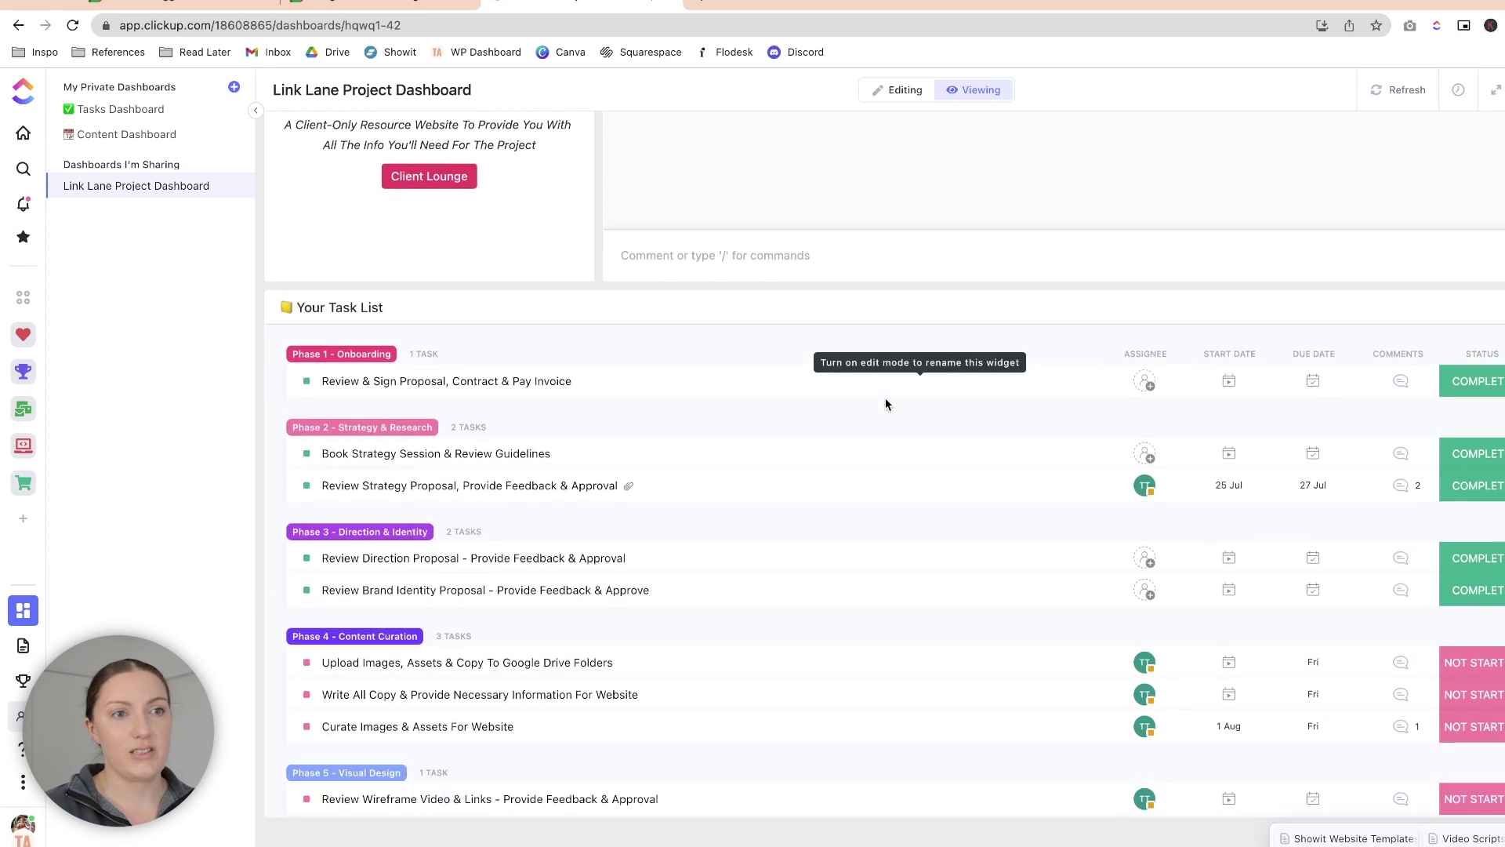
scroll(889, 397, "up", 8)
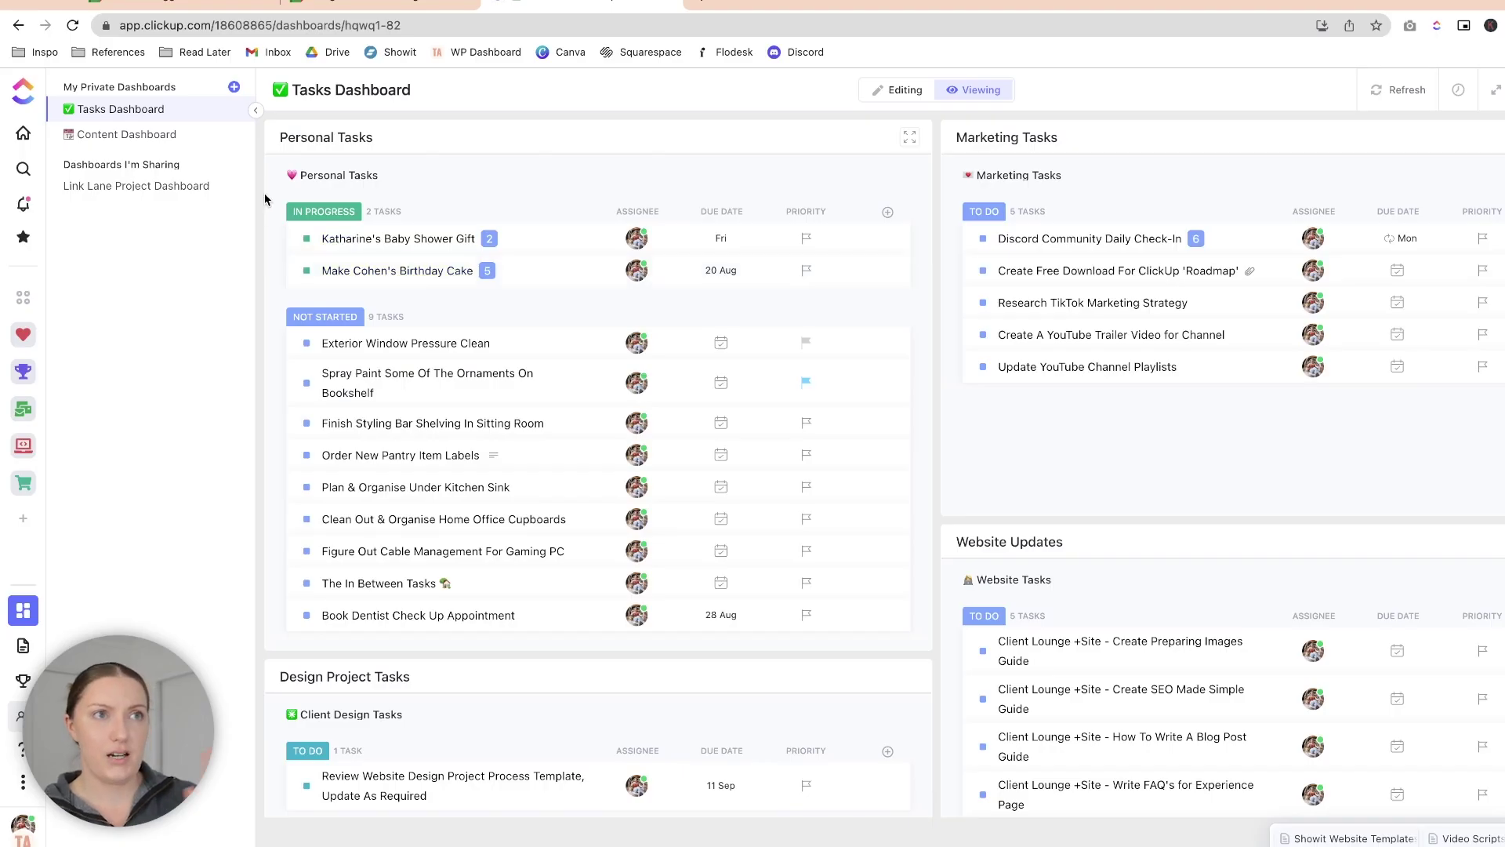
Step: Look over the personal, marketing, design project and website task widgets on the Tasks Dashboard
scroll(265, 199, "down", 3)
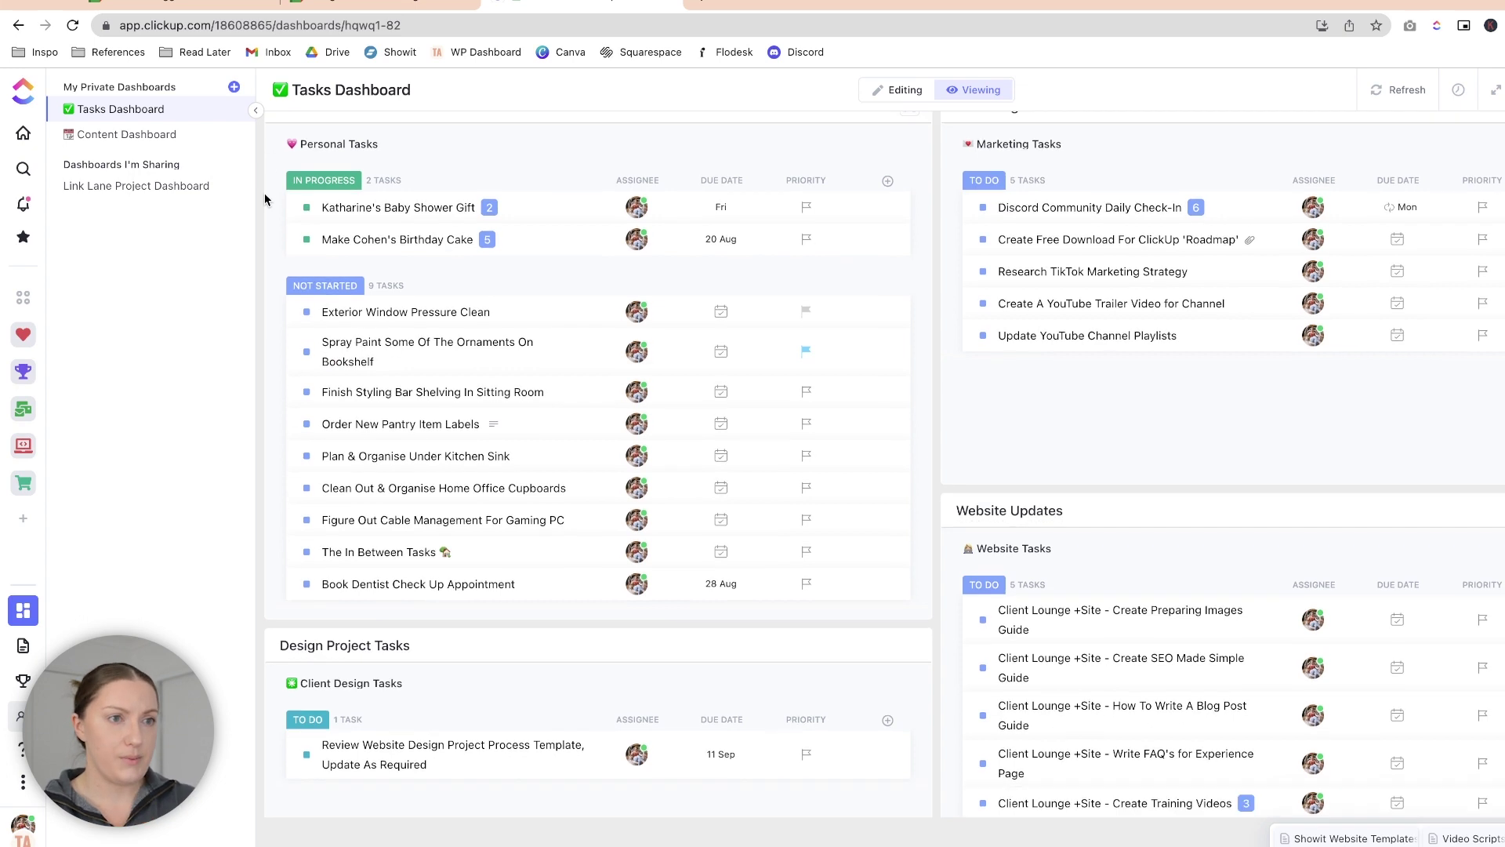
scroll(264, 199, "up", 3)
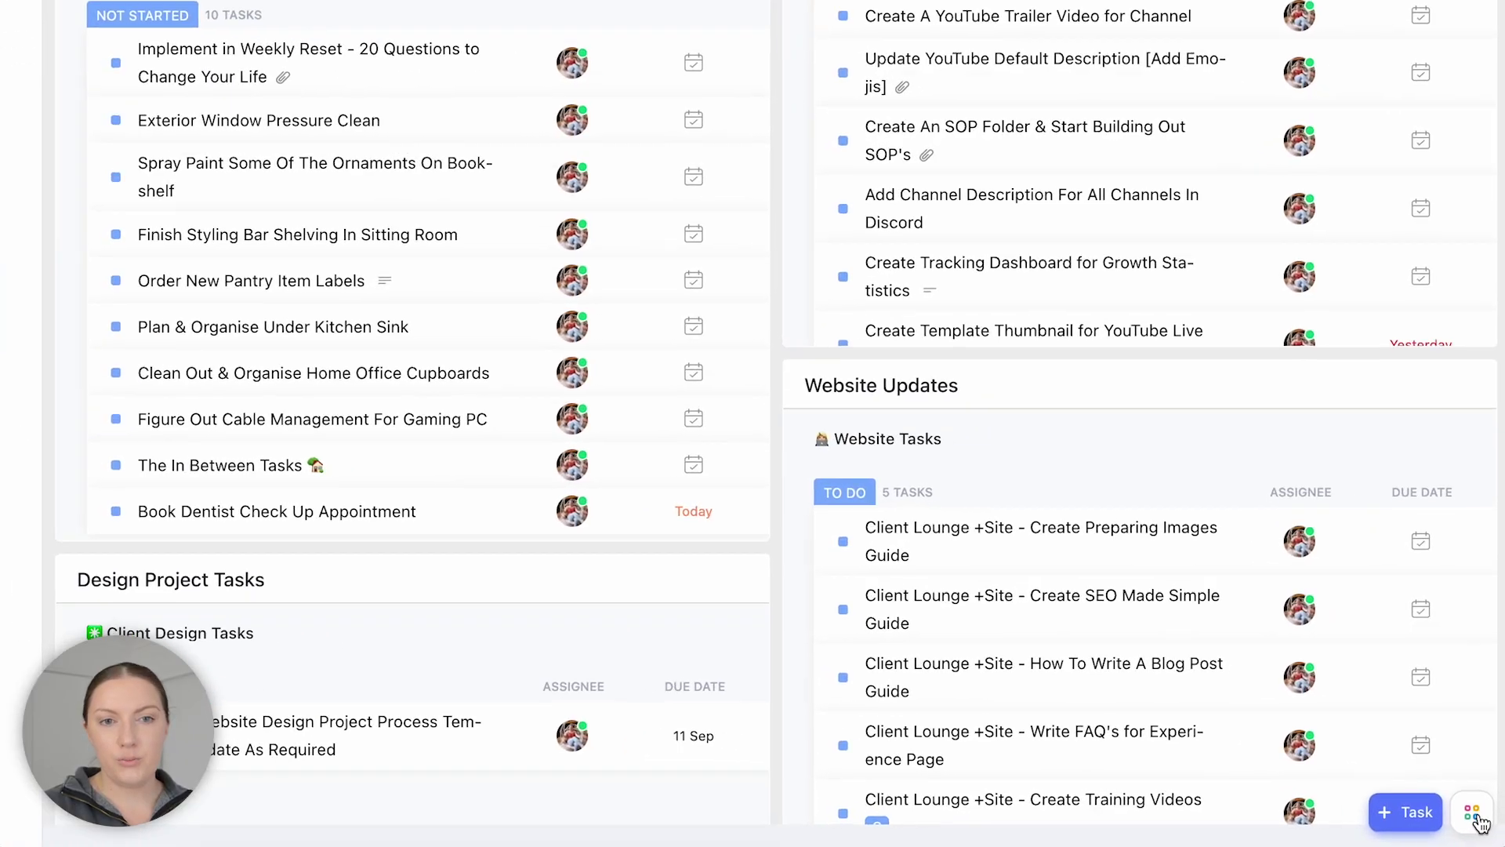
Step: Open the Notepad and read through its Brain Dump note
left_click(1477, 814)
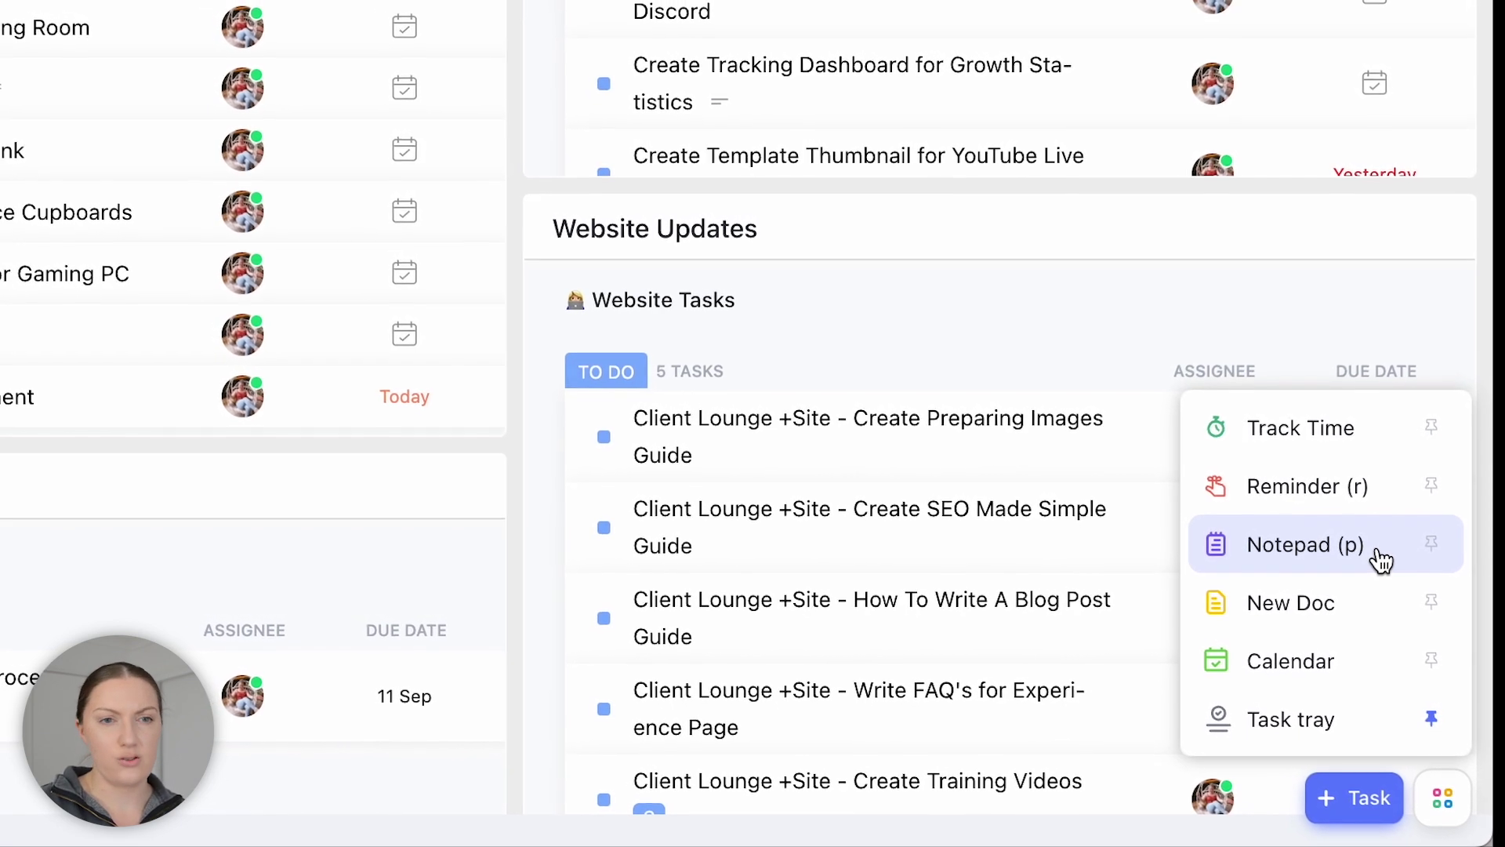
left_click(1380, 559)
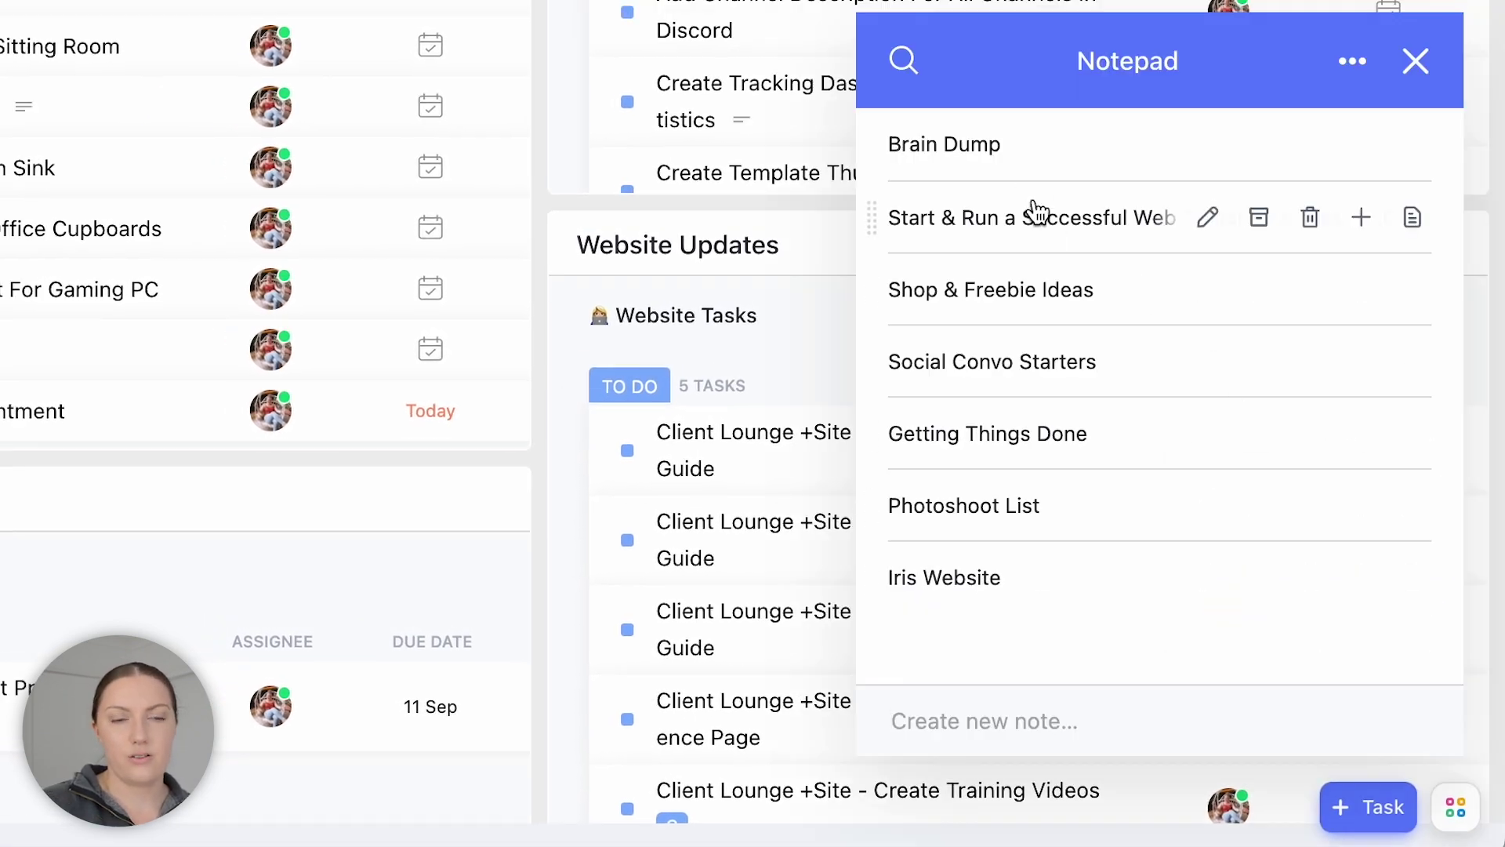
left_click(1012, 145)
scroll(1078, 274, "down", 6)
scroll(1079, 274, "down", 8)
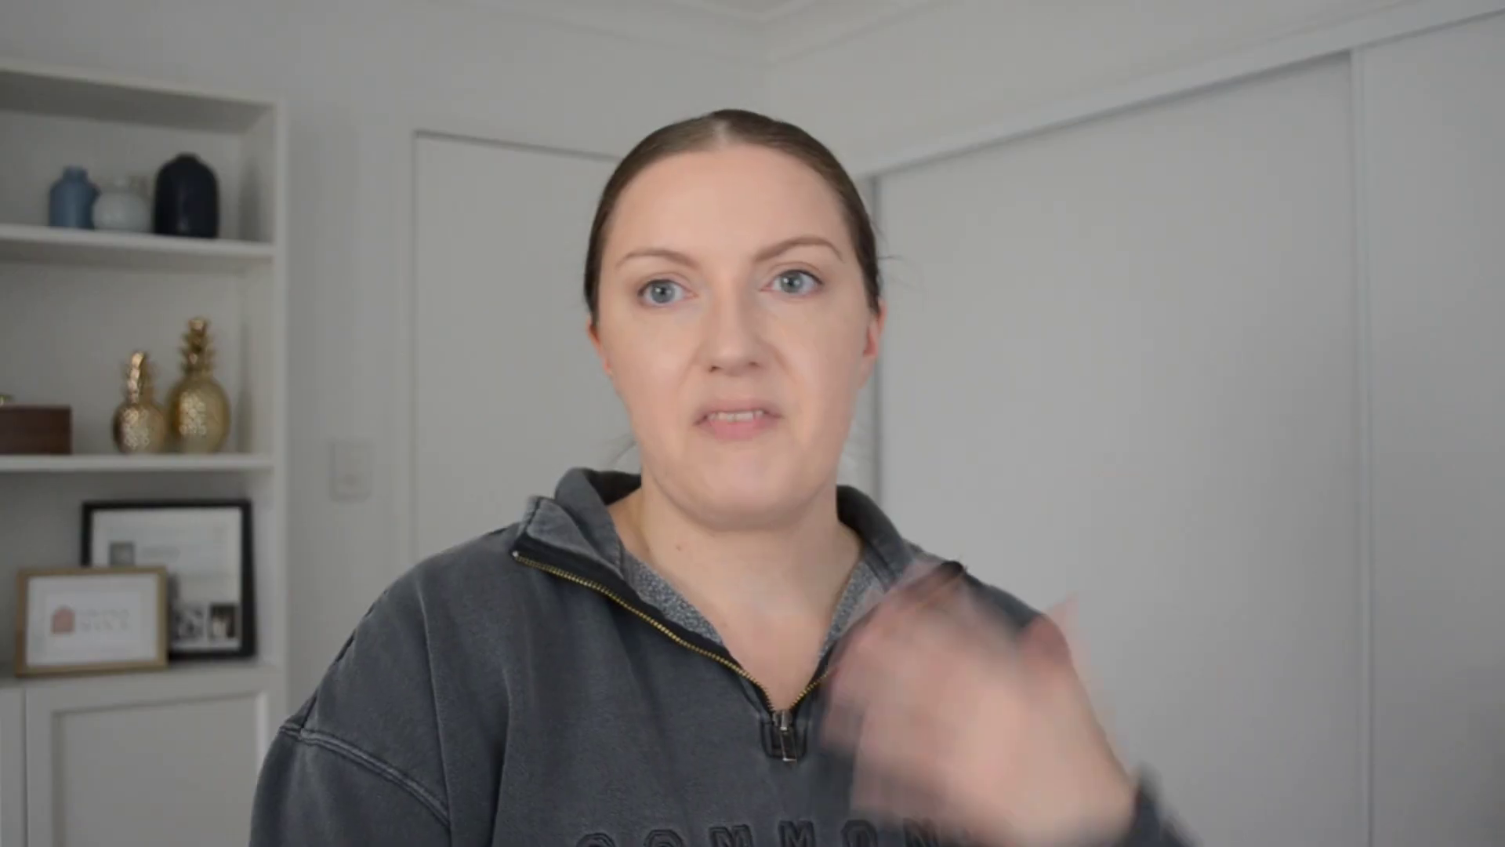